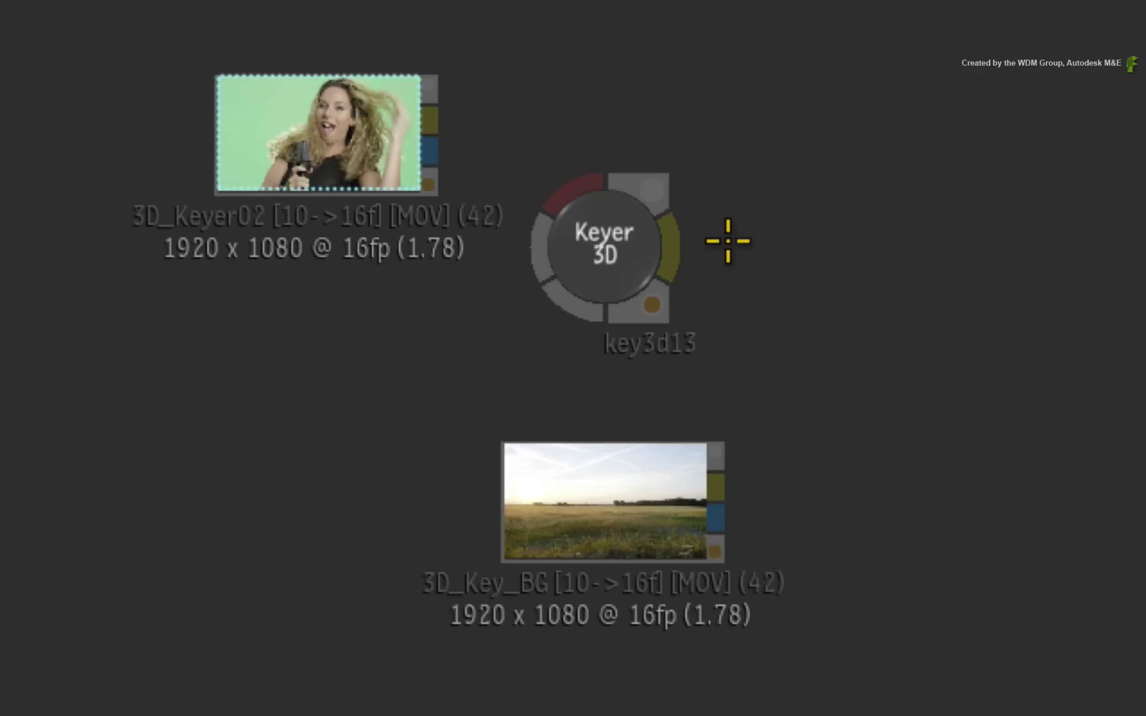
# - Connect the green-screen clip to key3d13's front input, then open its editor on the front image
pyautogui.moveTo(432, 122); pyautogui.dragTo(593, 194)
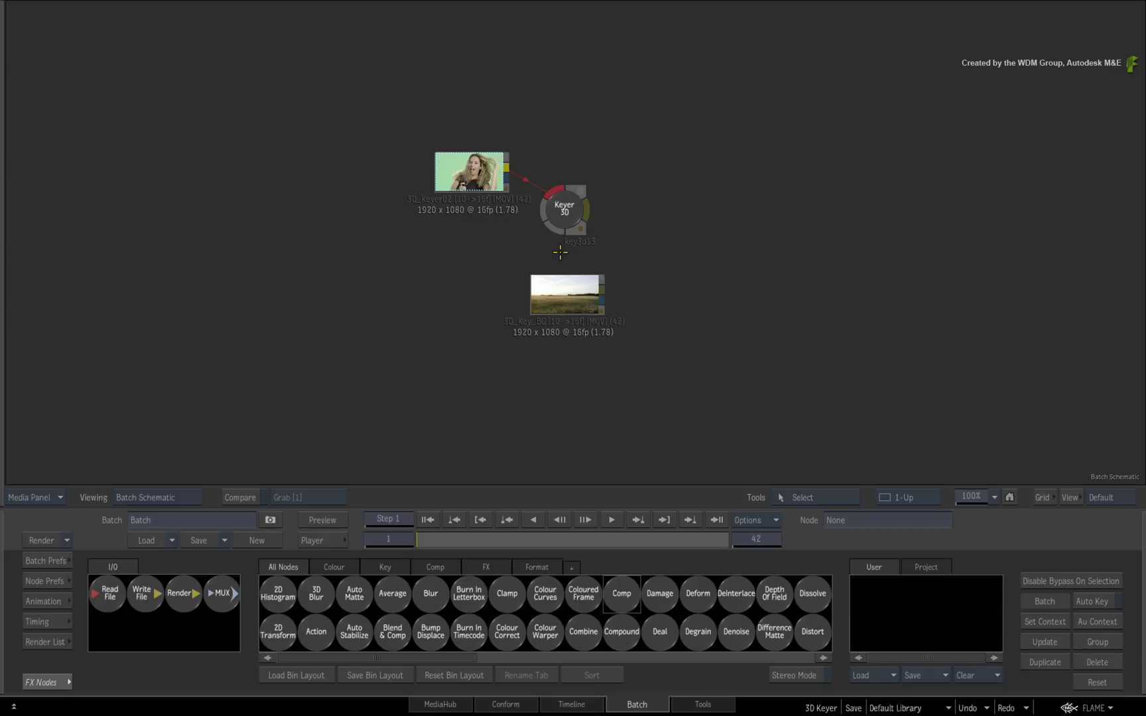
pyautogui.click(563, 223)
pyautogui.press('F4')
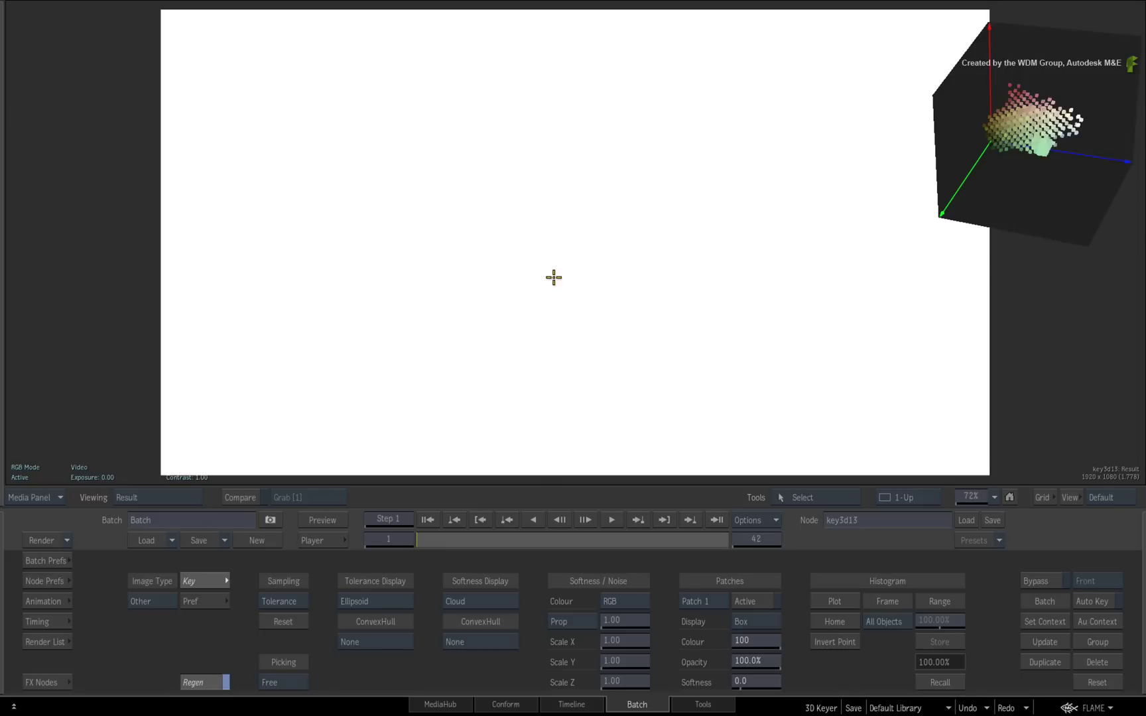
pyautogui.press('F1')
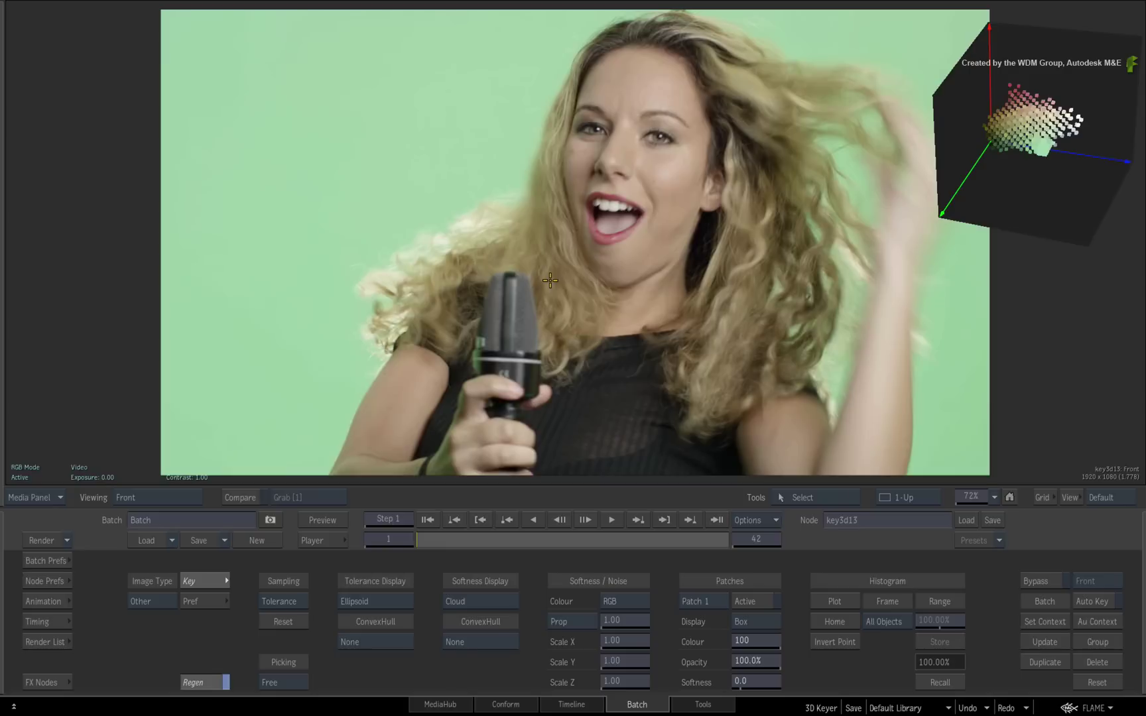
pyautogui.press('F4')
pyautogui.press('F4')
pyautogui.press('F4')
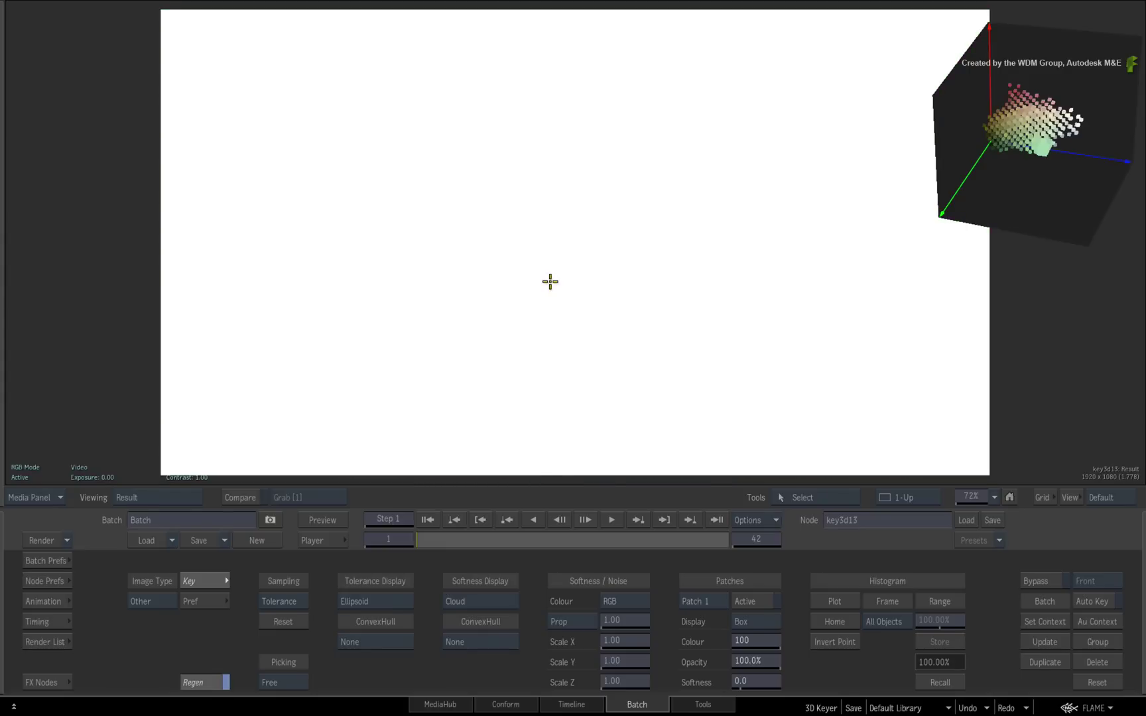
pyautogui.press('F4')
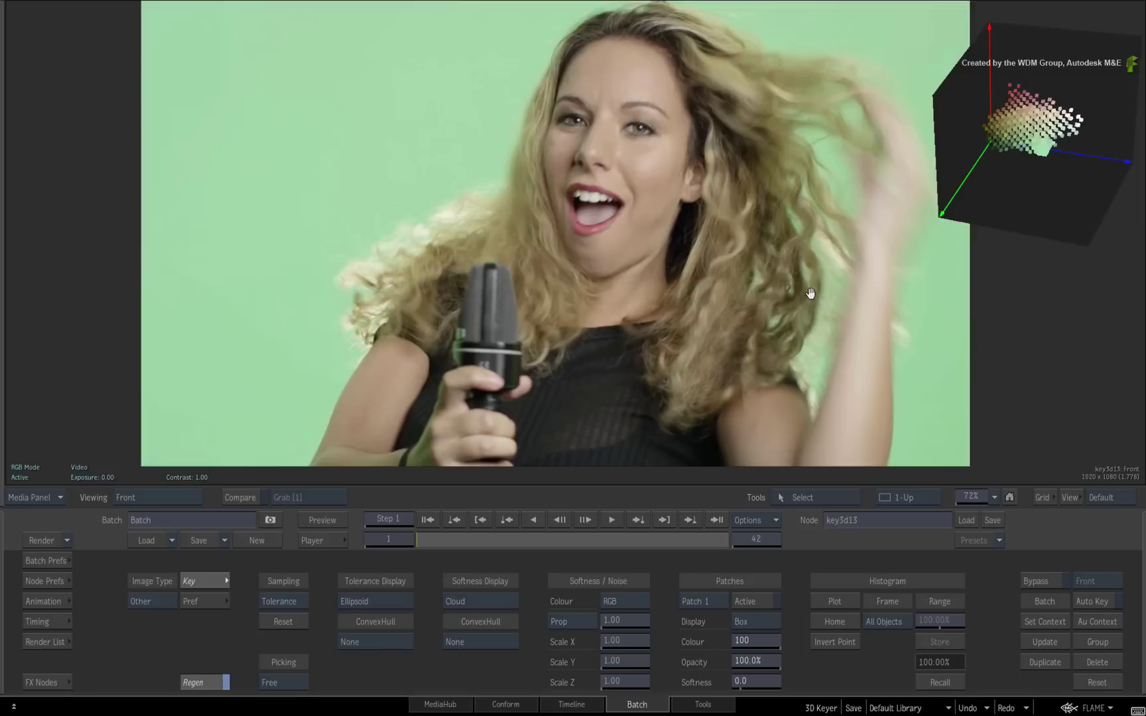
# - Shift the green-screen image left, then move and slightly enlarge the 3D colour cube beside it
pyautogui.moveTo(809, 294); pyautogui.dragTo(558, 300)
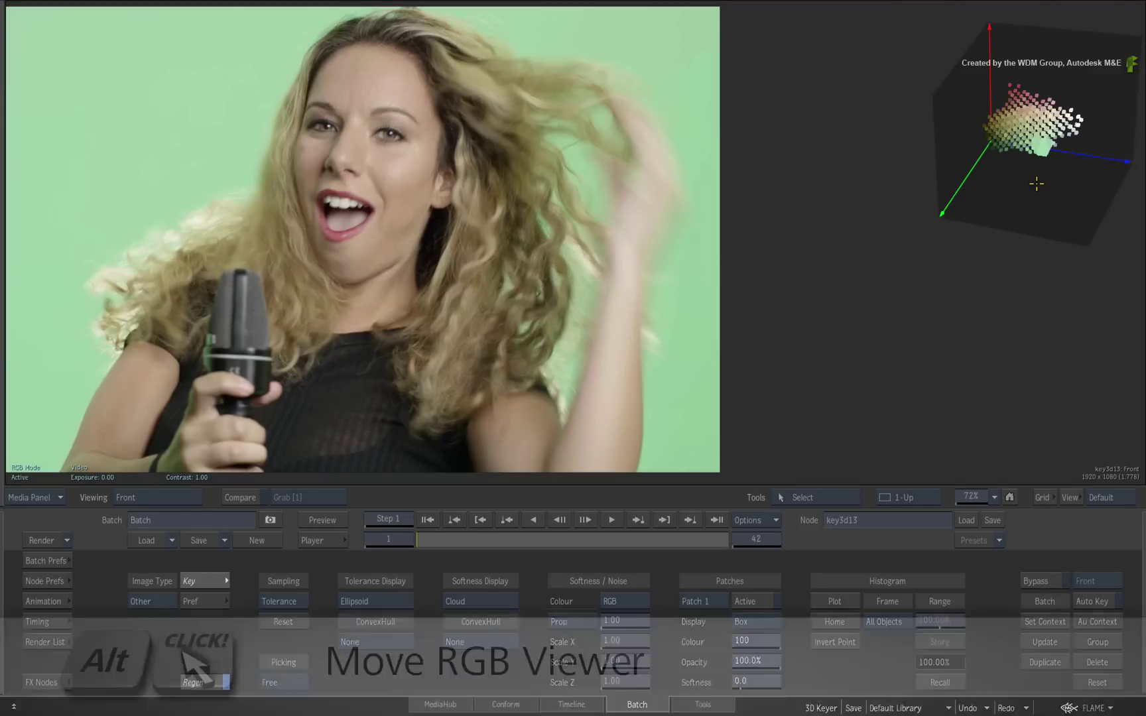
pyautogui.moveTo(1037, 183); pyautogui.dragTo(959, 243)
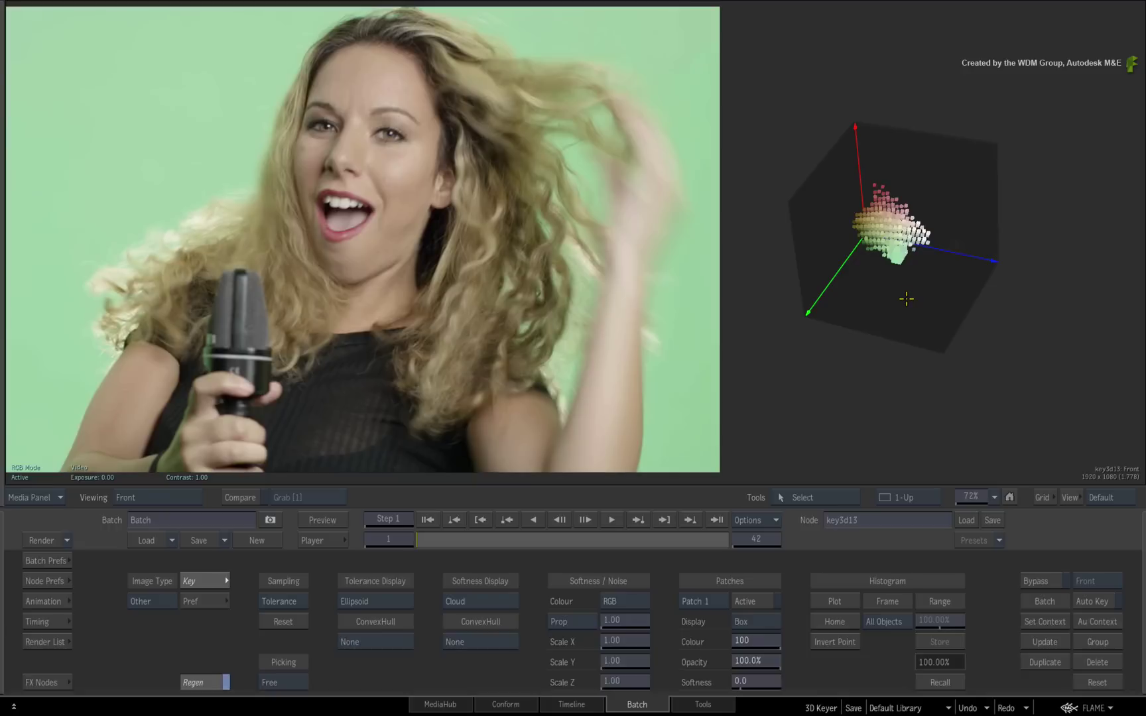
pyautogui.moveTo(902, 292); pyautogui.dragTo(1055, 274)
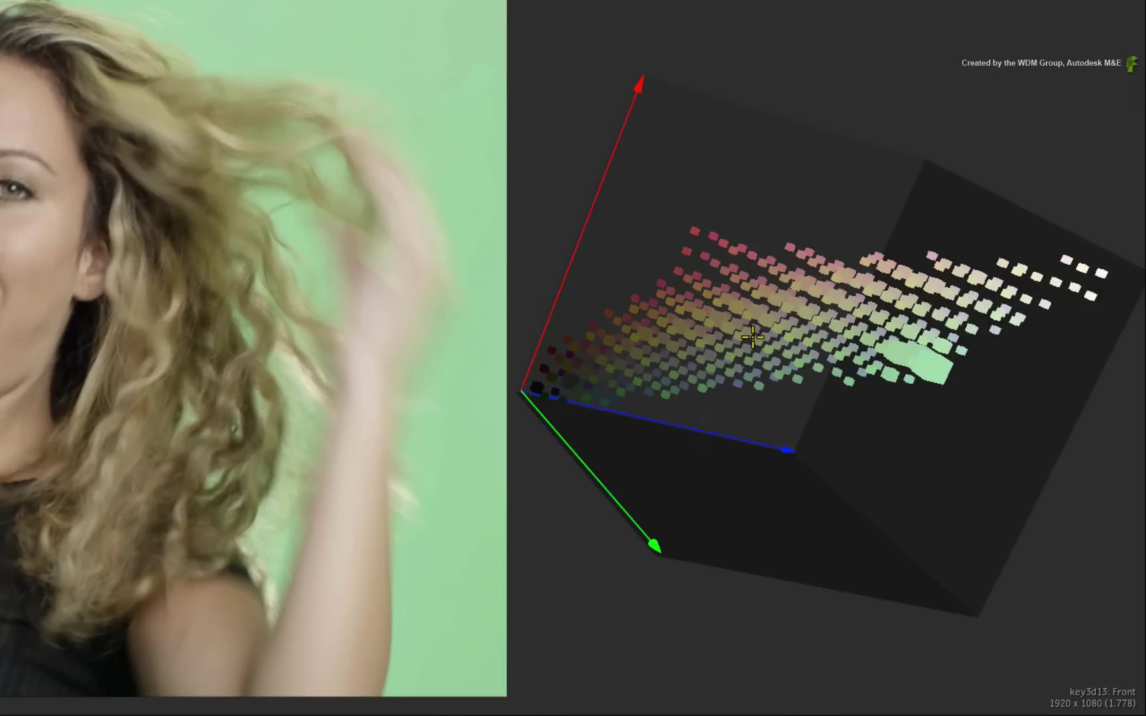
# - Orbit the colour cube to spread out the point cloud and step to a later frame
pyautogui.moveTo(817, 313); pyautogui.dragTo(1025, 347)
pyautogui.moveTo(655, 341); pyautogui.dragTo(1013, 322)
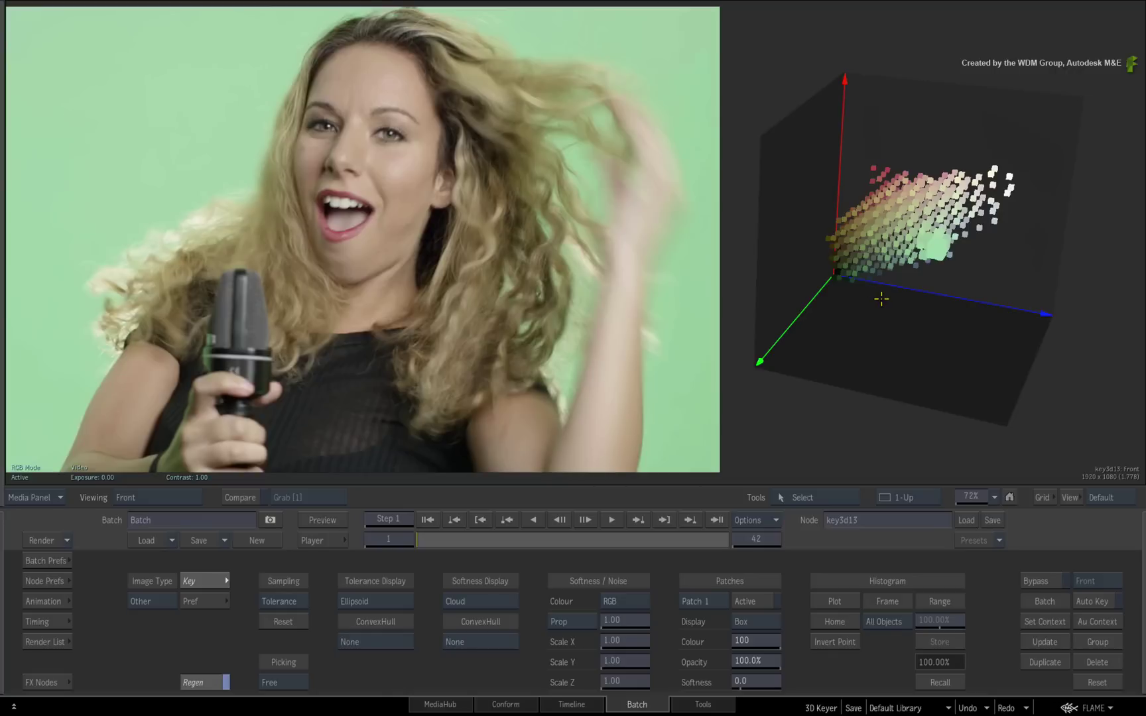
pyautogui.moveTo(425, 541); pyautogui.dragTo(387, 528)
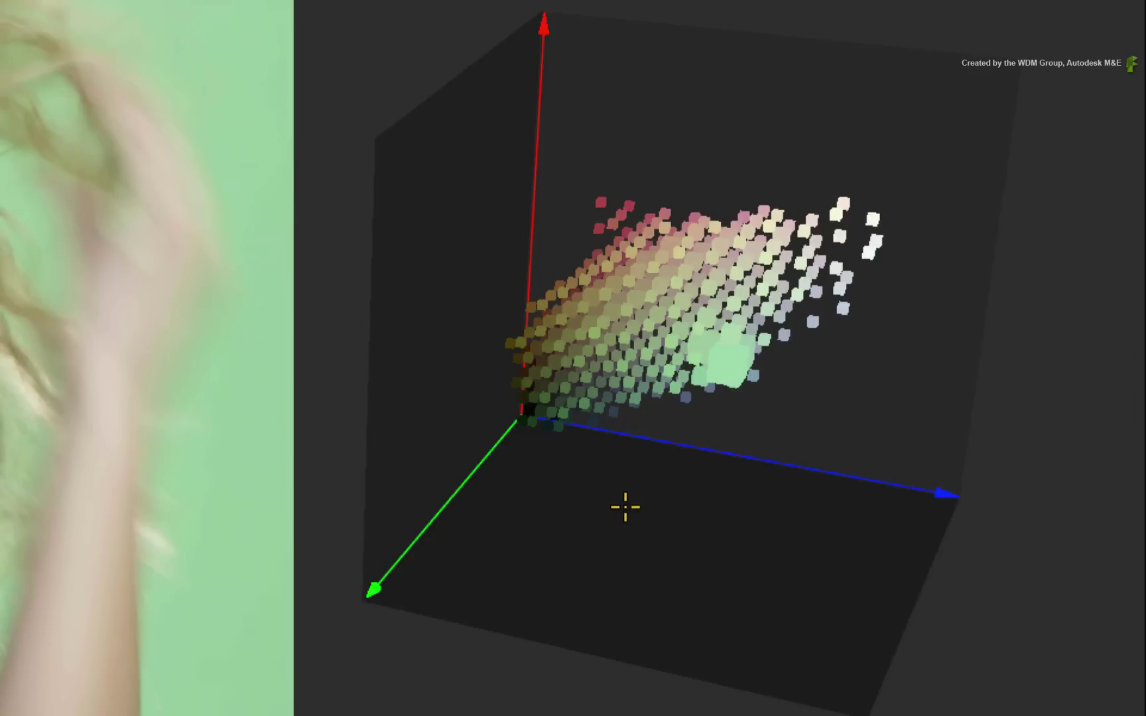
# - Orbit and tilt the colour cube to examine the green backdrop cluster against skin and hair tones
pyautogui.moveTo(673, 478); pyautogui.dragTo(241, 381)
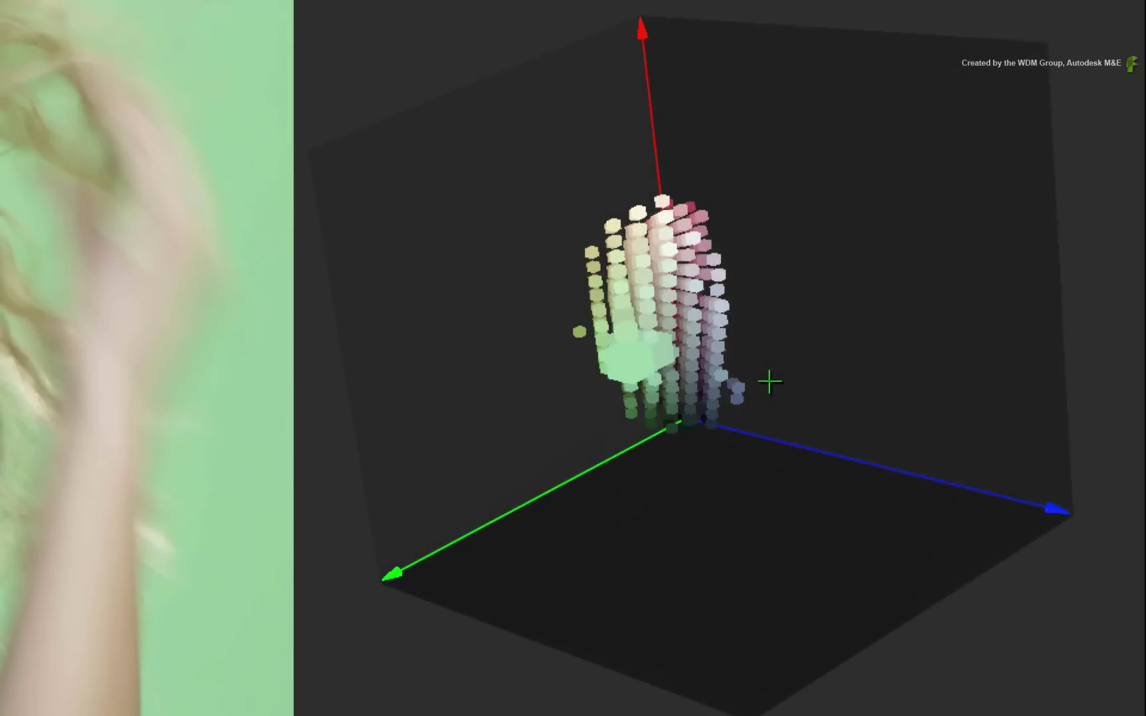
pyautogui.moveTo(768, 382); pyautogui.dragTo(673, 490)
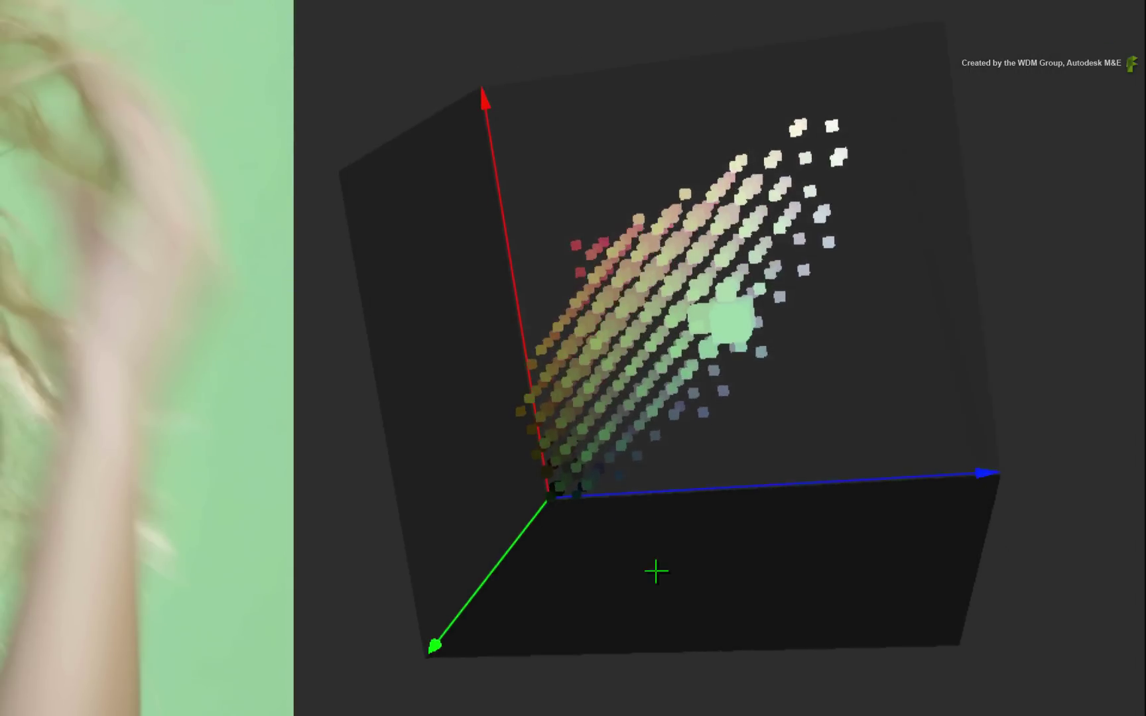
pyautogui.moveTo(656, 571); pyautogui.dragTo(696, 600)
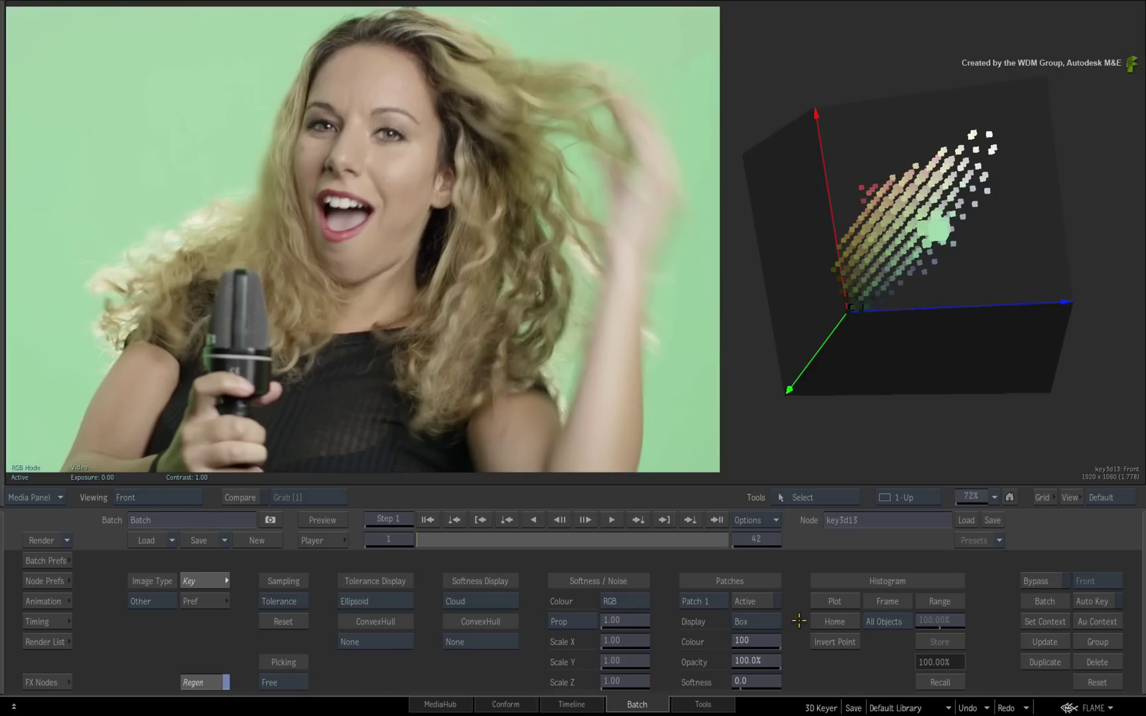
# - Switch the keyer to Tolerance sampling so the green backdrop keys to a black-and-white matte
pyautogui.press('t')
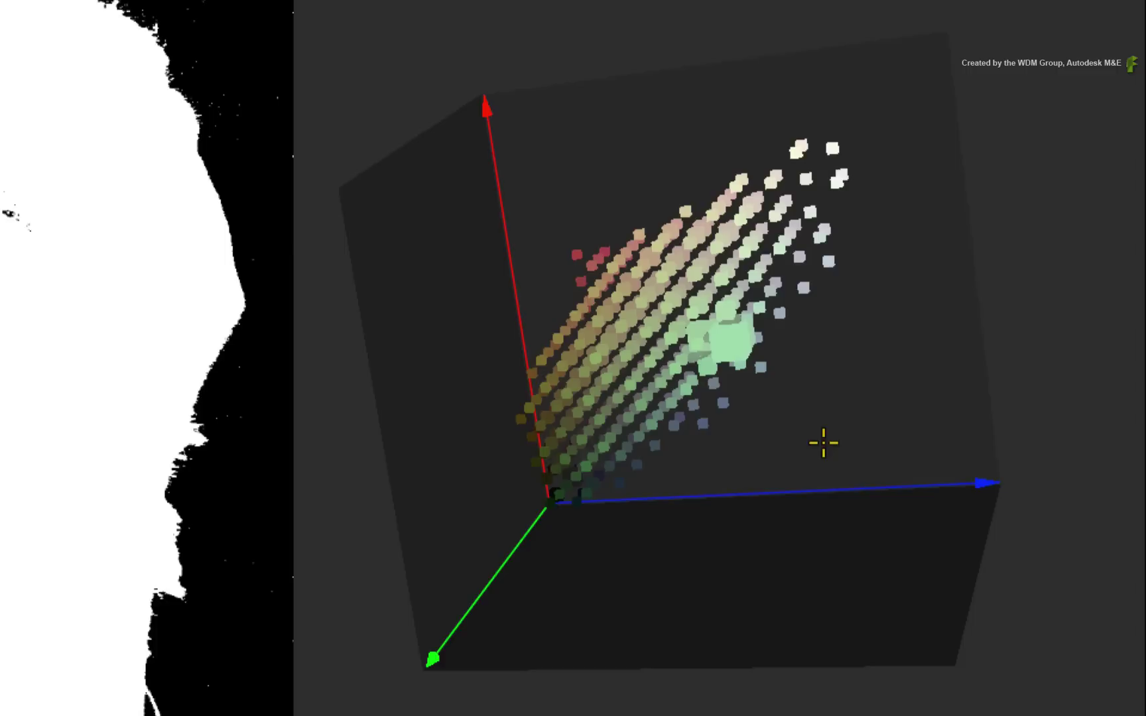
# - Hide the histogram points, keep Tolerance Display on Ellipsoid, and orbit to view the ellipsoid
pyautogui.moveTo(998, 265); pyautogui.dragTo(711, 304)
pyautogui.moveTo(271, 486); pyautogui.dragTo(832, 430)
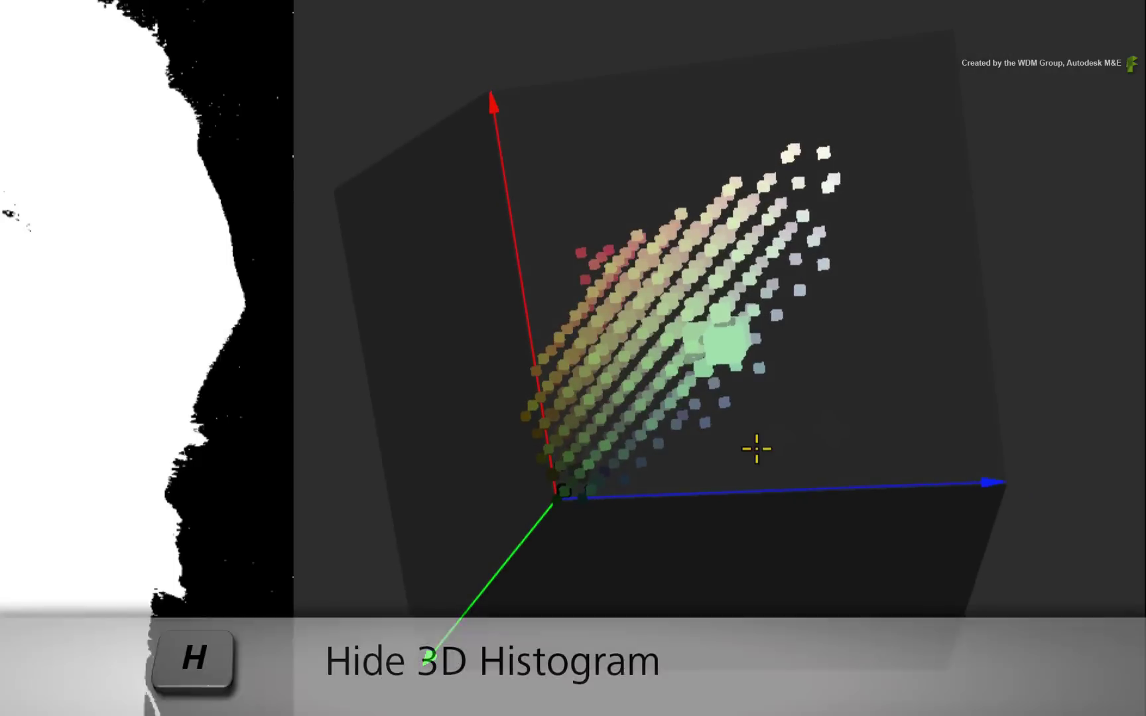
pyautogui.press('h')
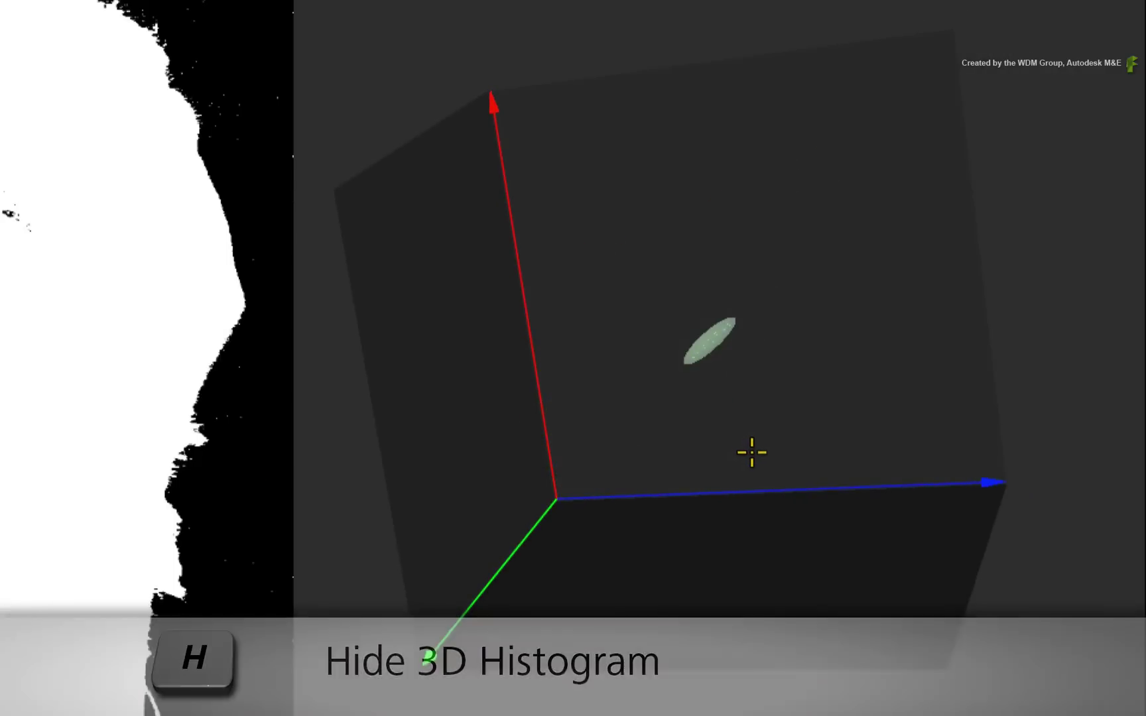
pyautogui.moveTo(755, 448); pyautogui.dragTo(773, 476)
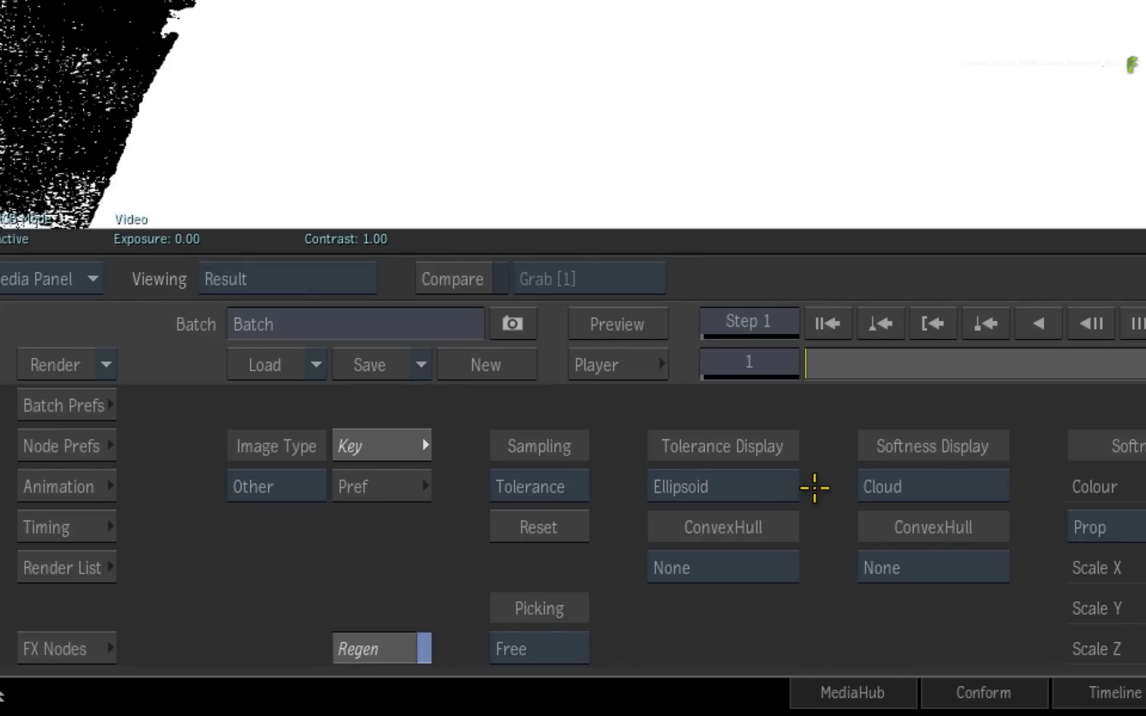
pyautogui.click(777, 485)
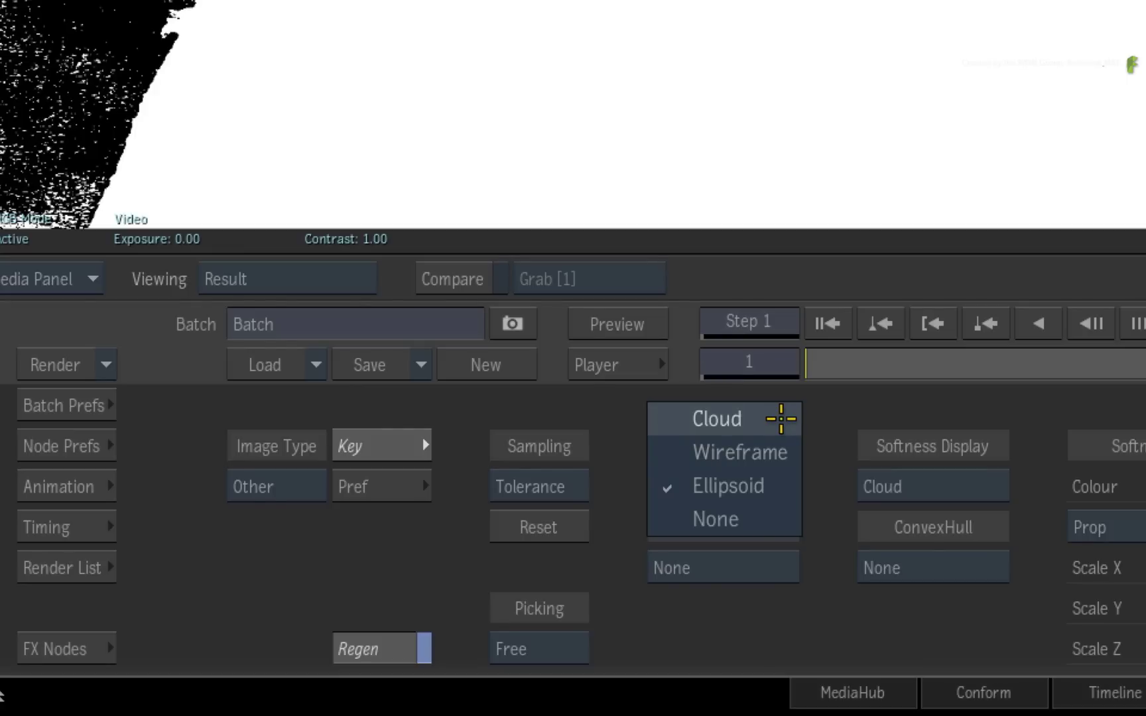
pyautogui.click(780, 485)
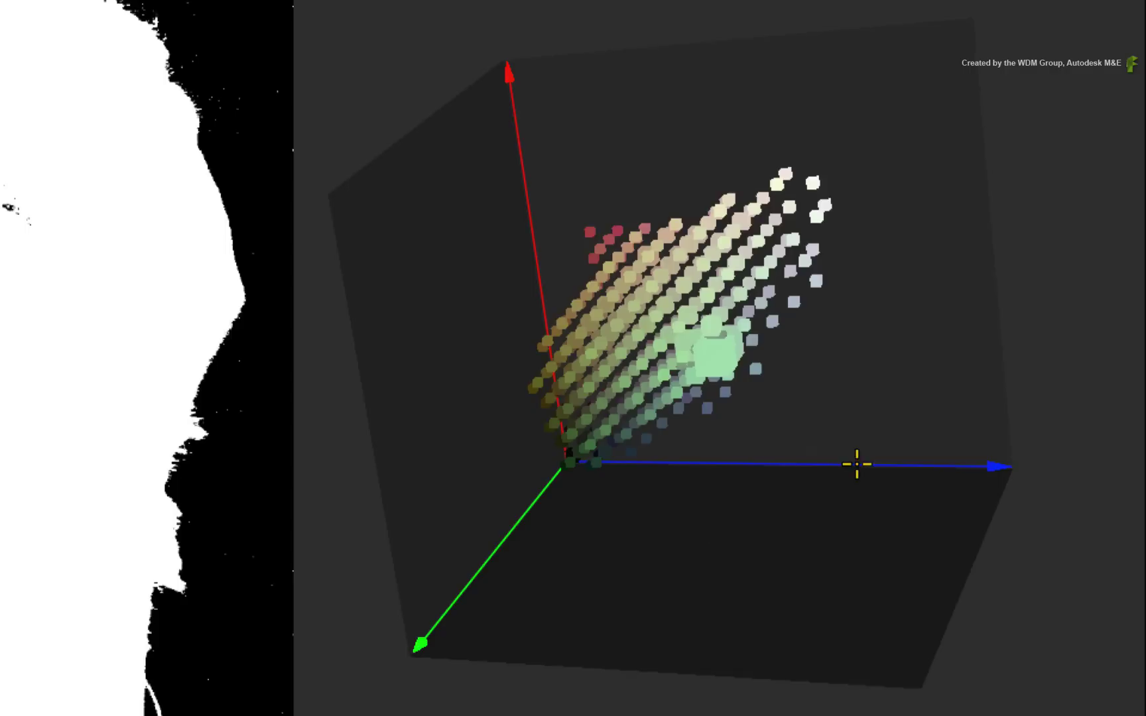
pyautogui.moveTo(857, 464); pyautogui.dragTo(95, 478)
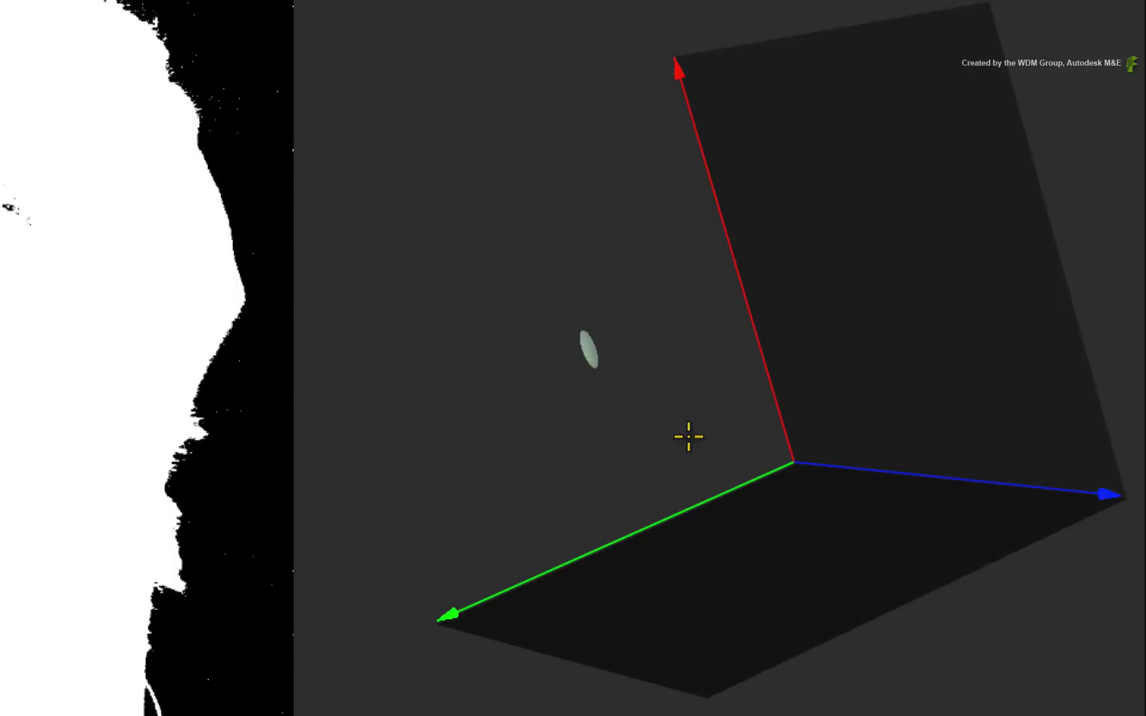
# - Return to the full keyer layout and switch the sampling mode to Softness
pyautogui.press('`')
pyautogui.moveTo(895, 318); pyautogui.dragTo(993, 296)
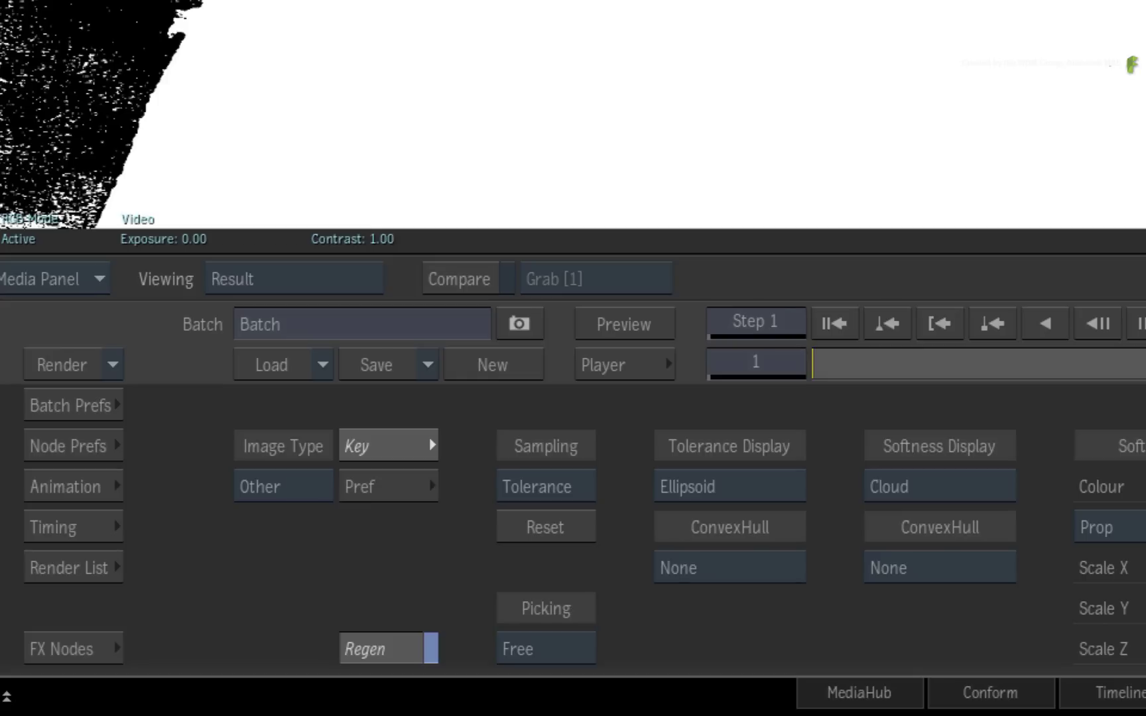
pyautogui.click(573, 491)
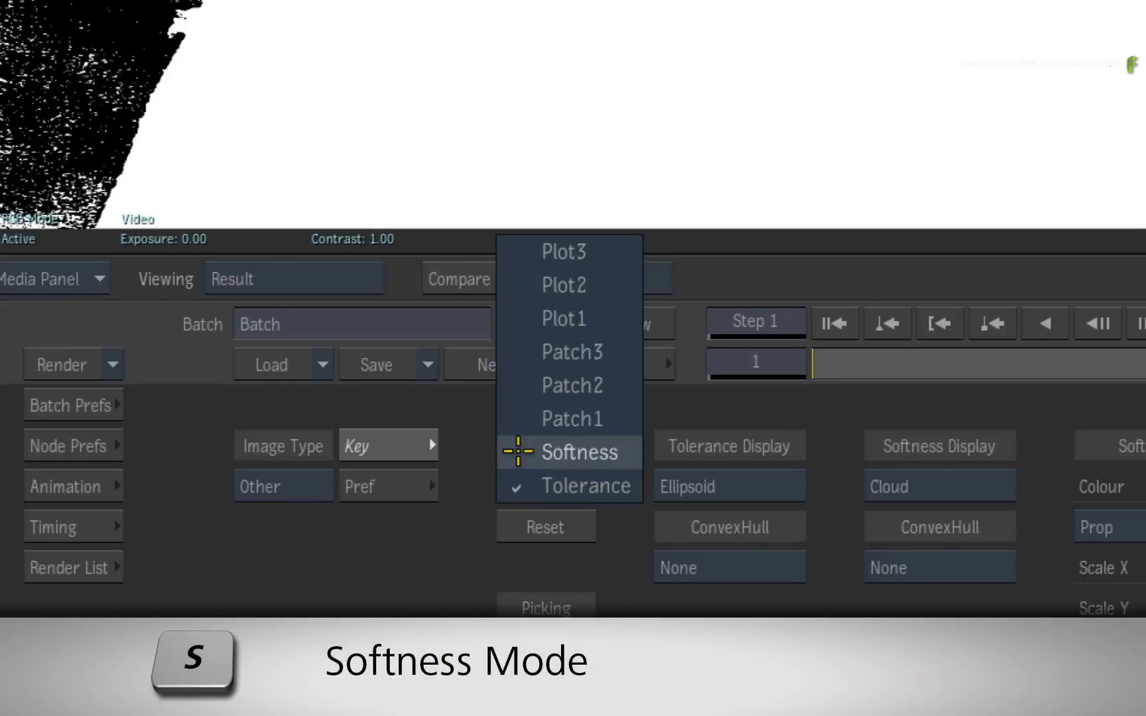
pyautogui.click(521, 452)
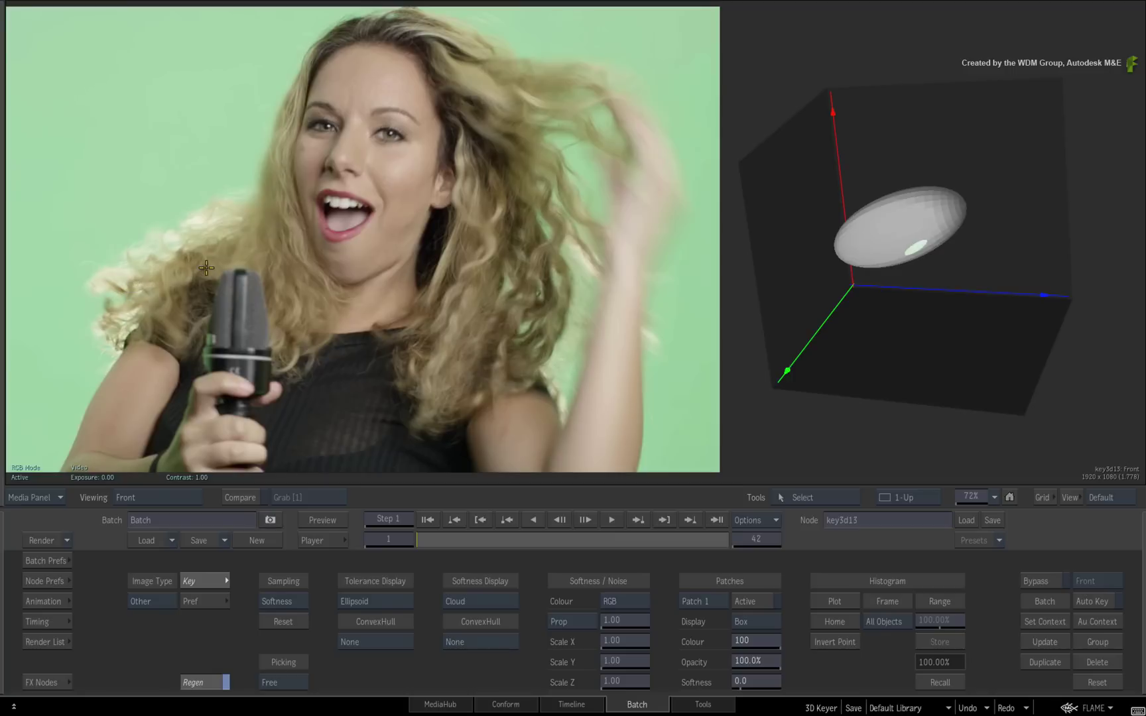
# - Sample the blurred hair edges and the hand area into the softness range
pyautogui.click(579, 315)
pyautogui.moveTo(556, 160); pyautogui.dragTo(560, 175)
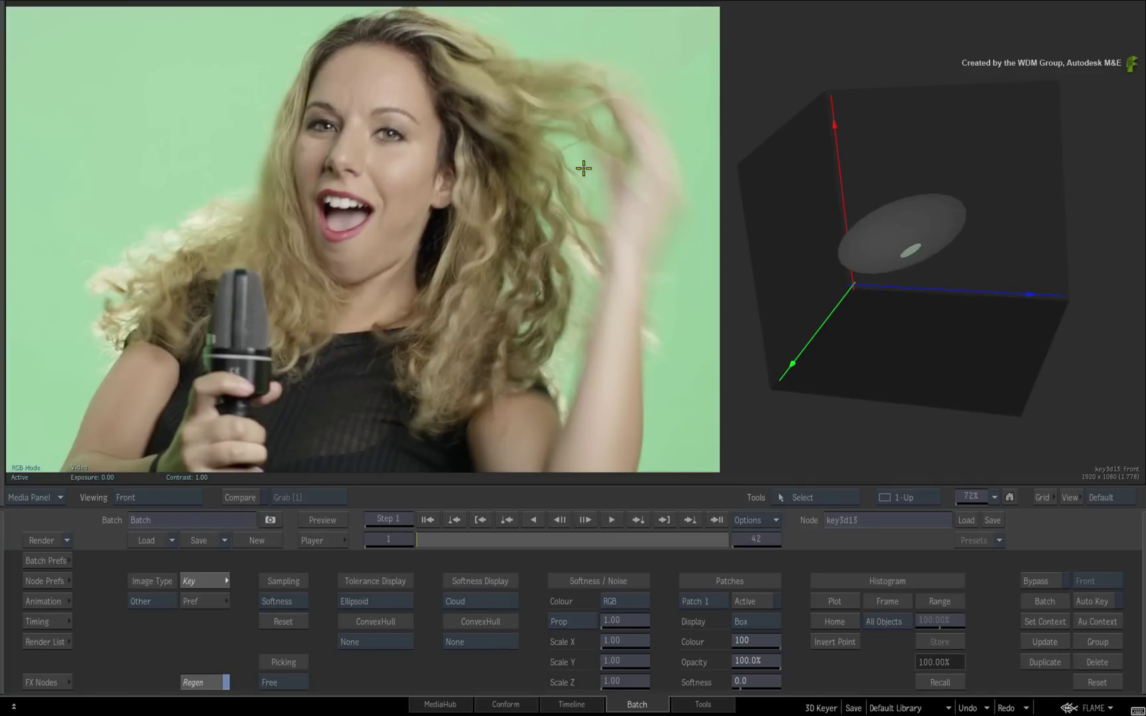
pyautogui.moveTo(686, 221); pyautogui.dragTo(659, 242)
# - View the matte result and sample the singer's face to widen the softness range
pyautogui.press('F4')
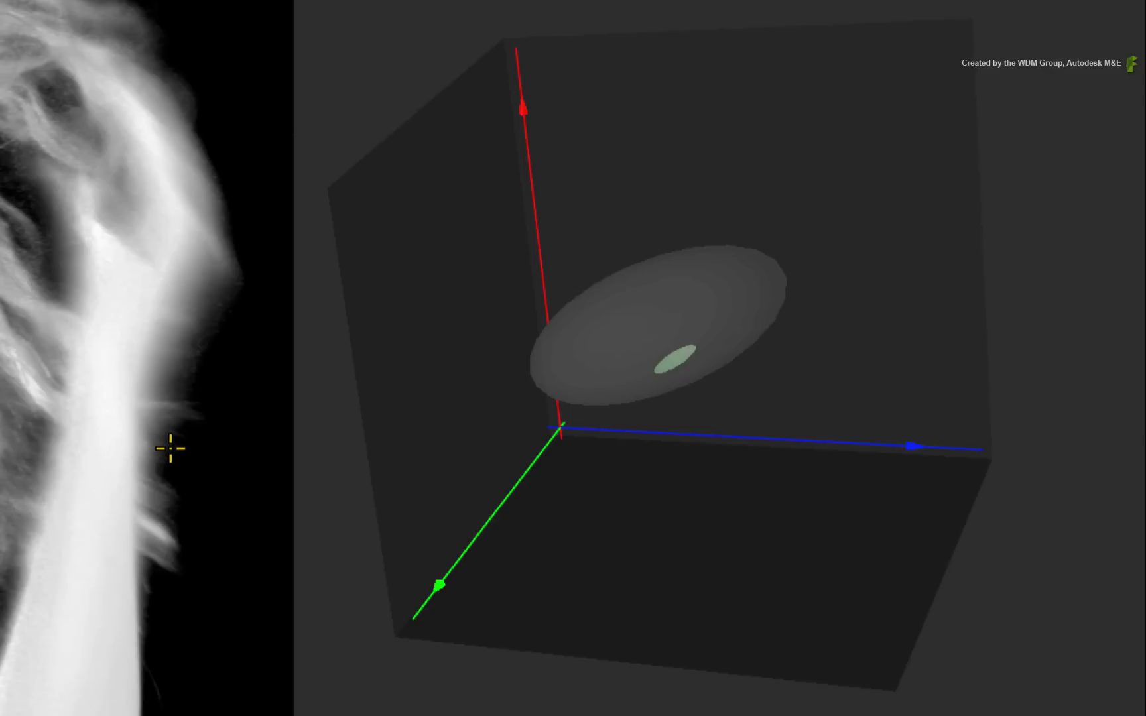
pyautogui.moveTo(796, 404); pyautogui.dragTo(1, 447)
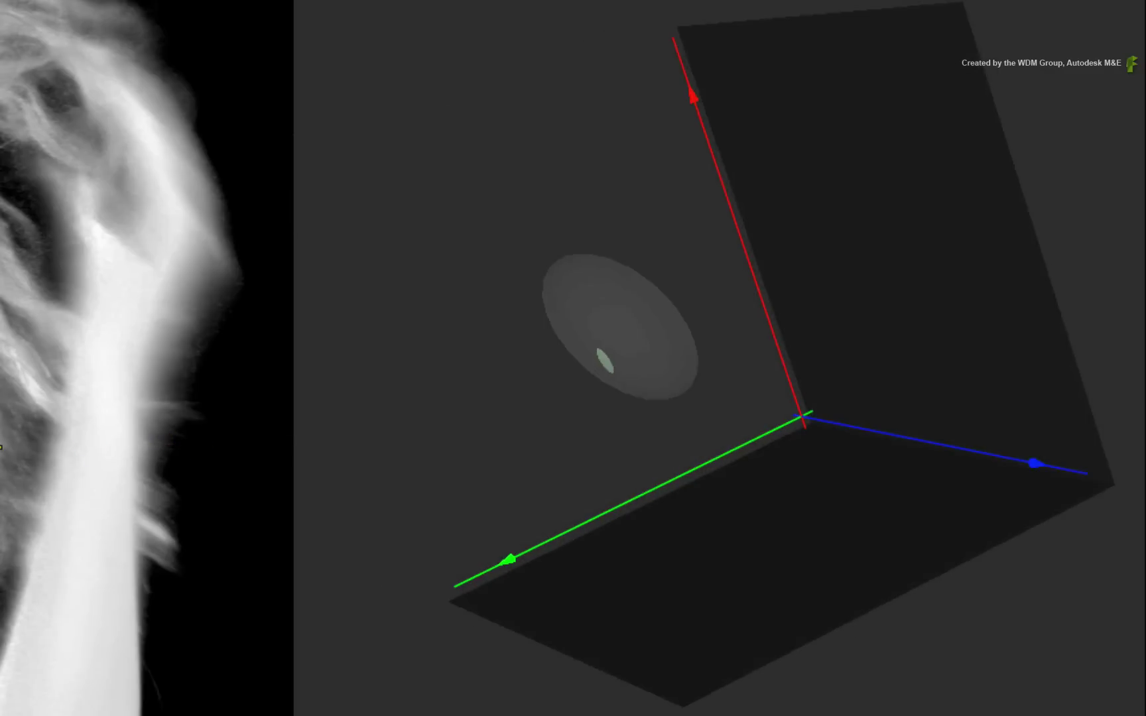
pyautogui.moveTo(718, 386); pyautogui.dragTo(493, 409)
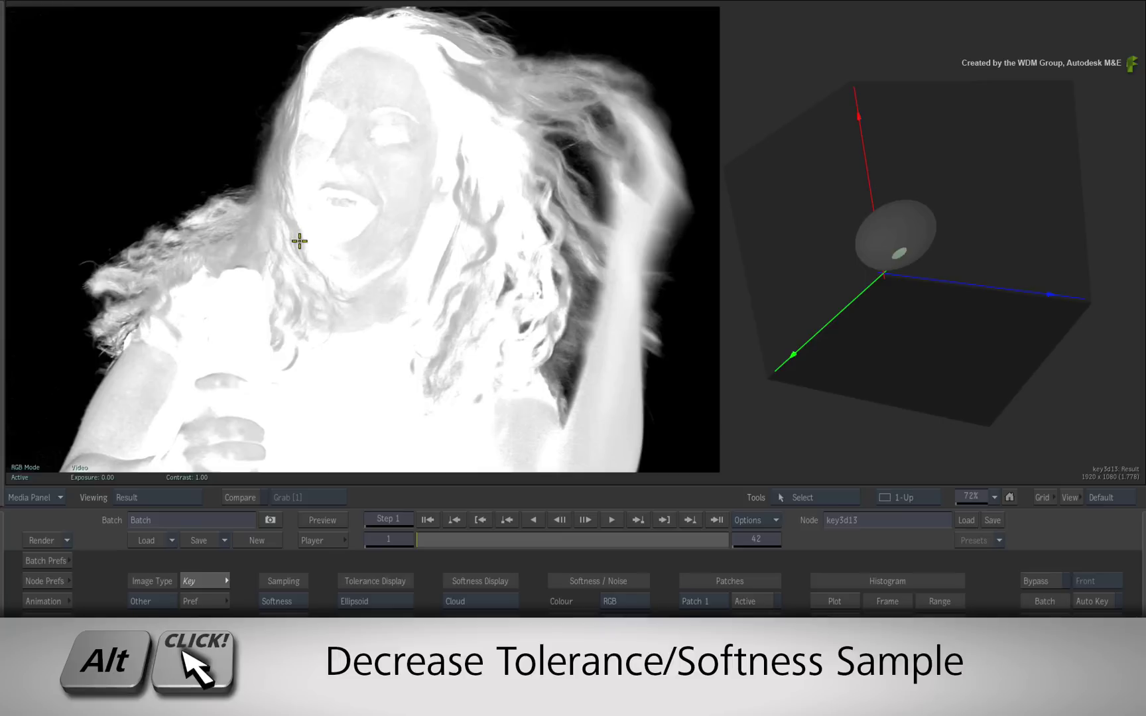
pyautogui.keyDown('alt'); pyautogui.click(401, 194); pyautogui.keyUp('alt')
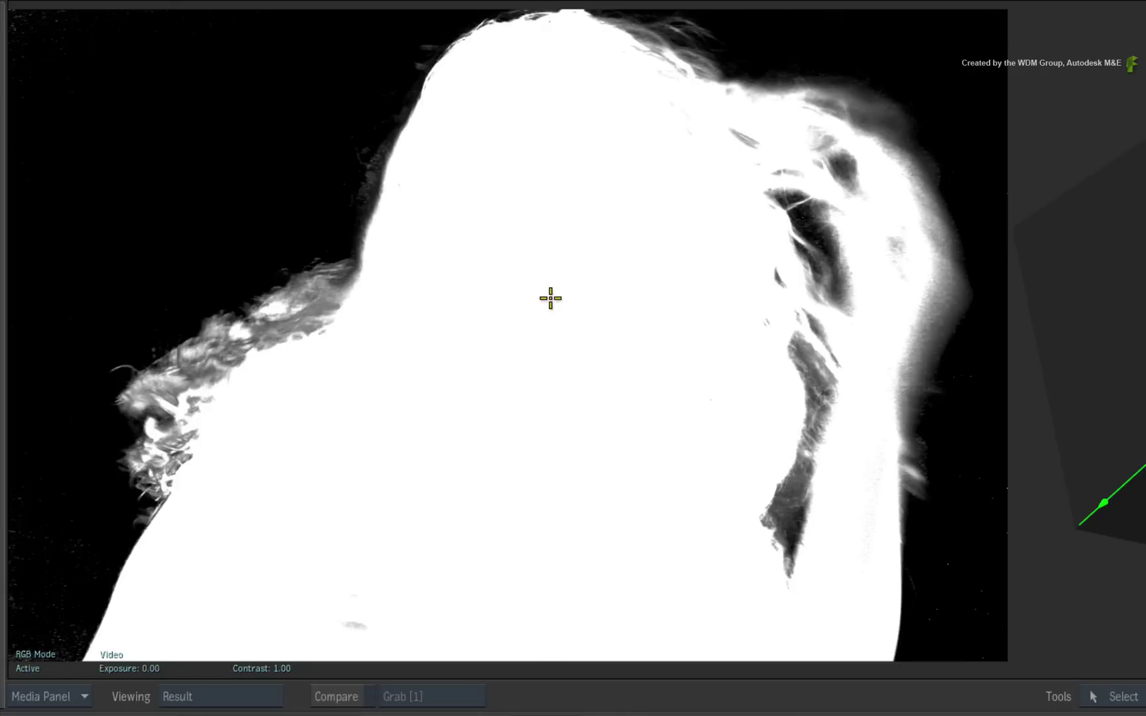
pyautogui.keyDown('alt'); pyautogui.click(398, 216); pyautogui.keyUp('alt')
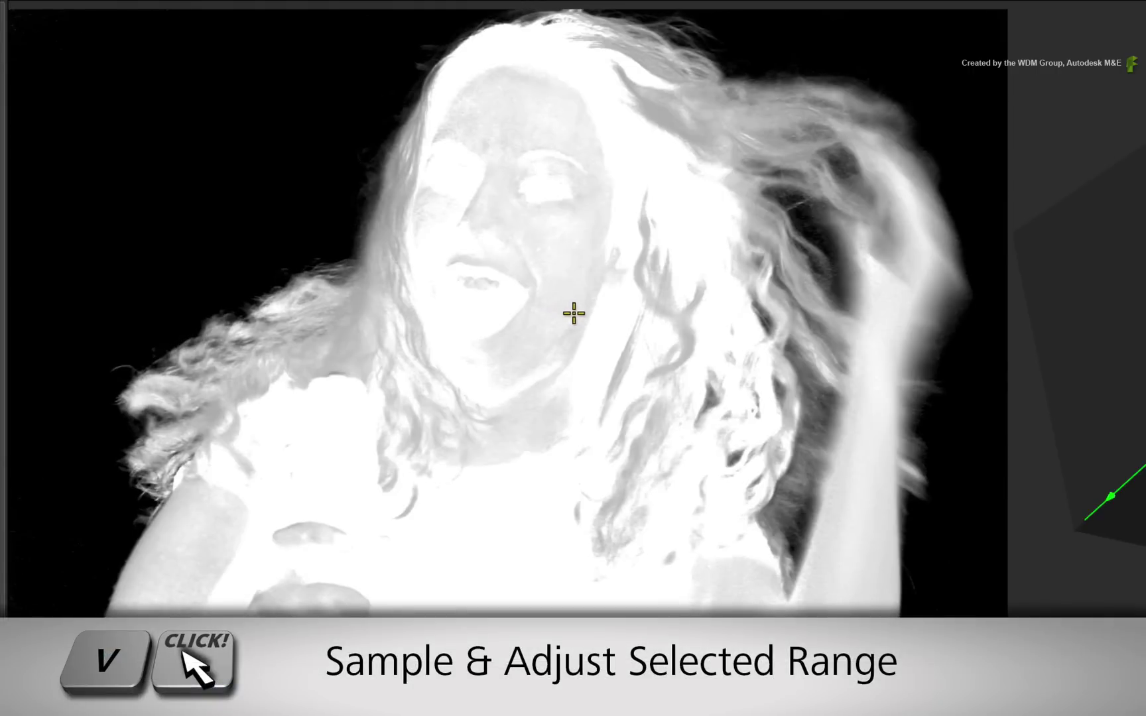
pyautogui.moveTo(569, 283); pyautogui.dragTo(523, 279)
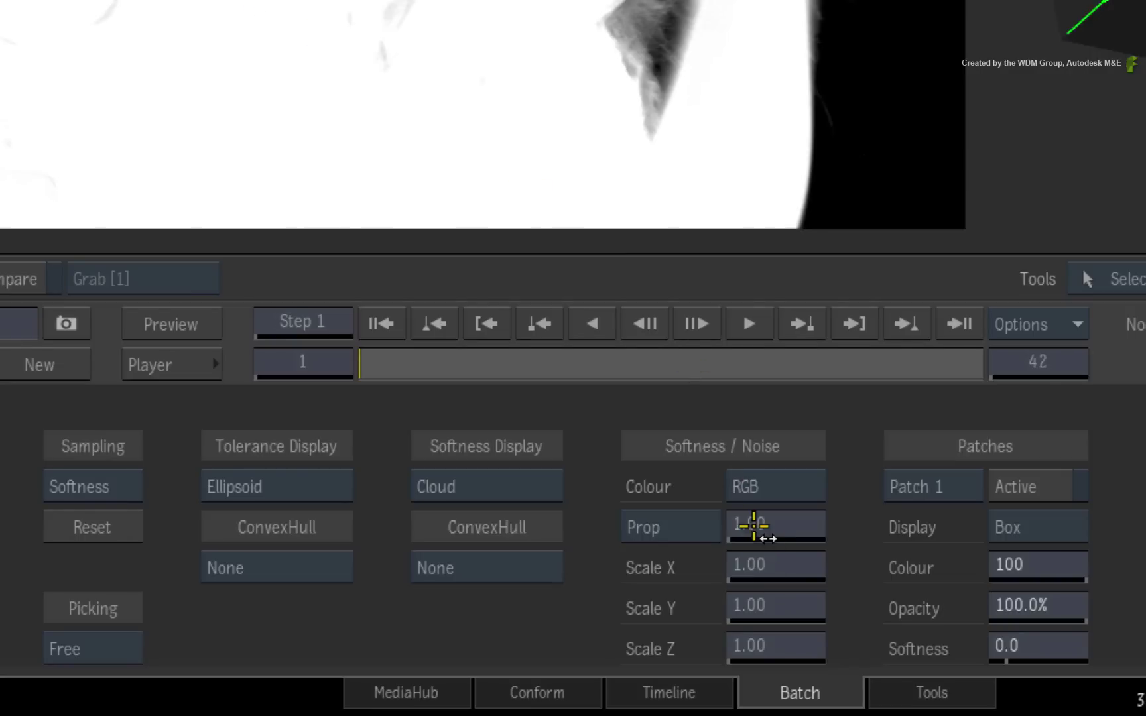
# - Scale the softness range proportionally and along X and Y, then return Prop to 1.00
pyautogui.moveTo(753, 526); pyautogui.dragTo(764, 571)
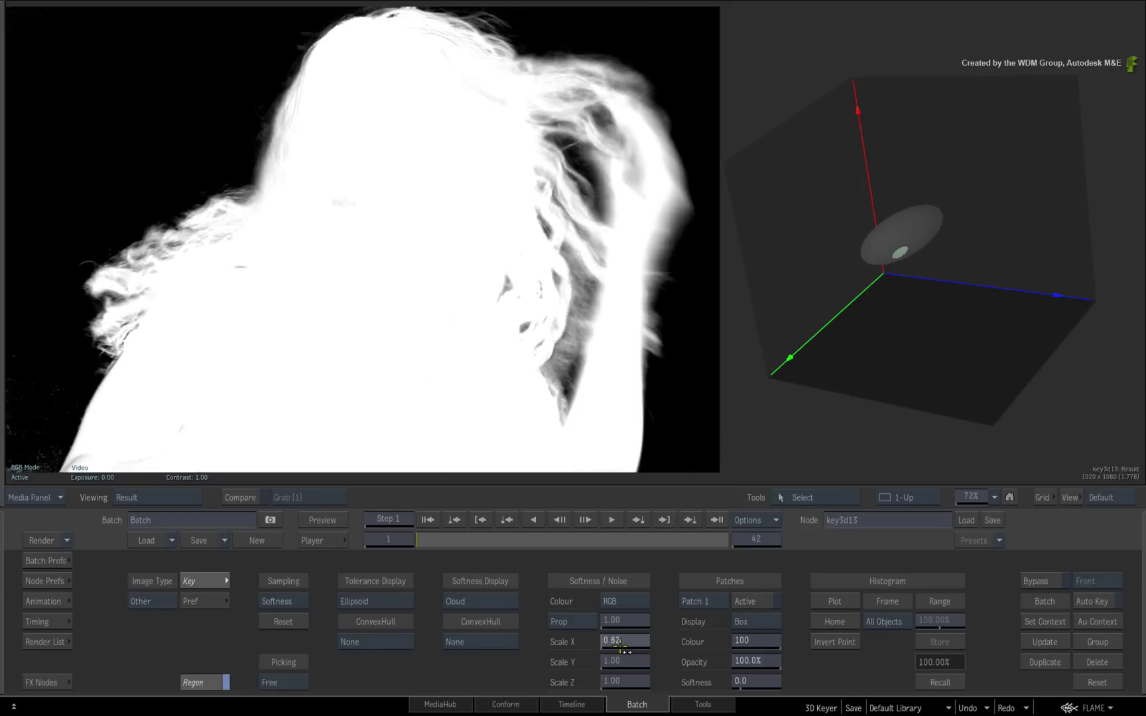
pyautogui.moveTo(620, 643); pyautogui.dragTo(633, 676)
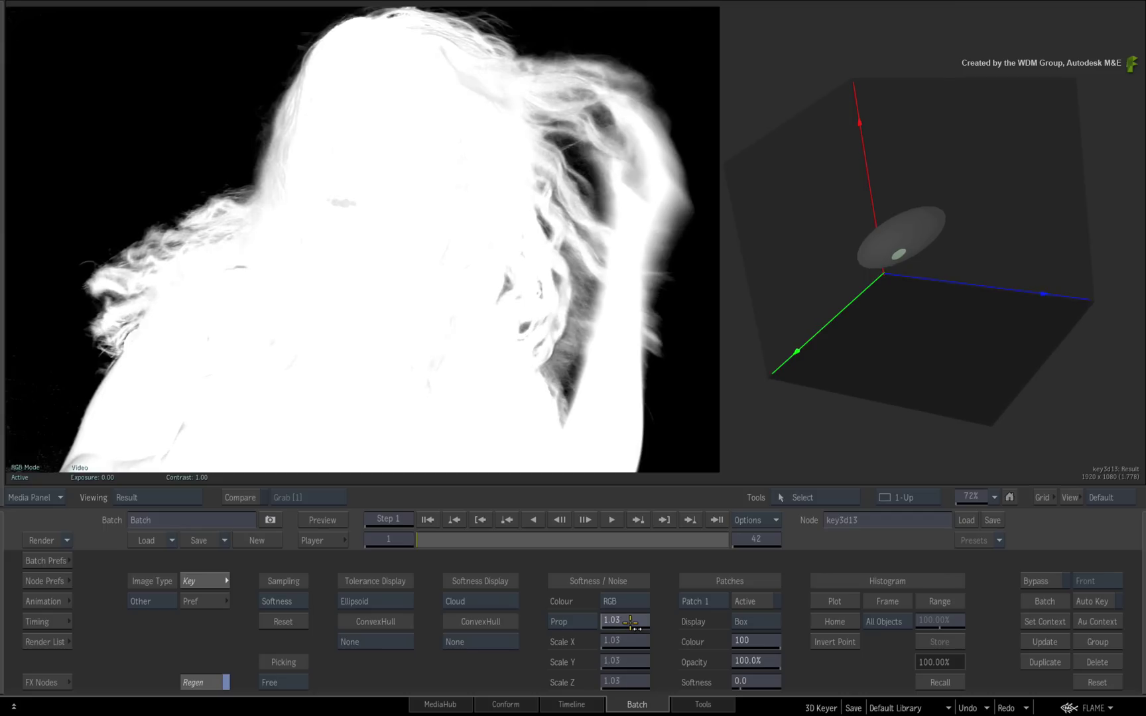
pyautogui.moveTo(630, 621); pyautogui.dragTo(626, 621)
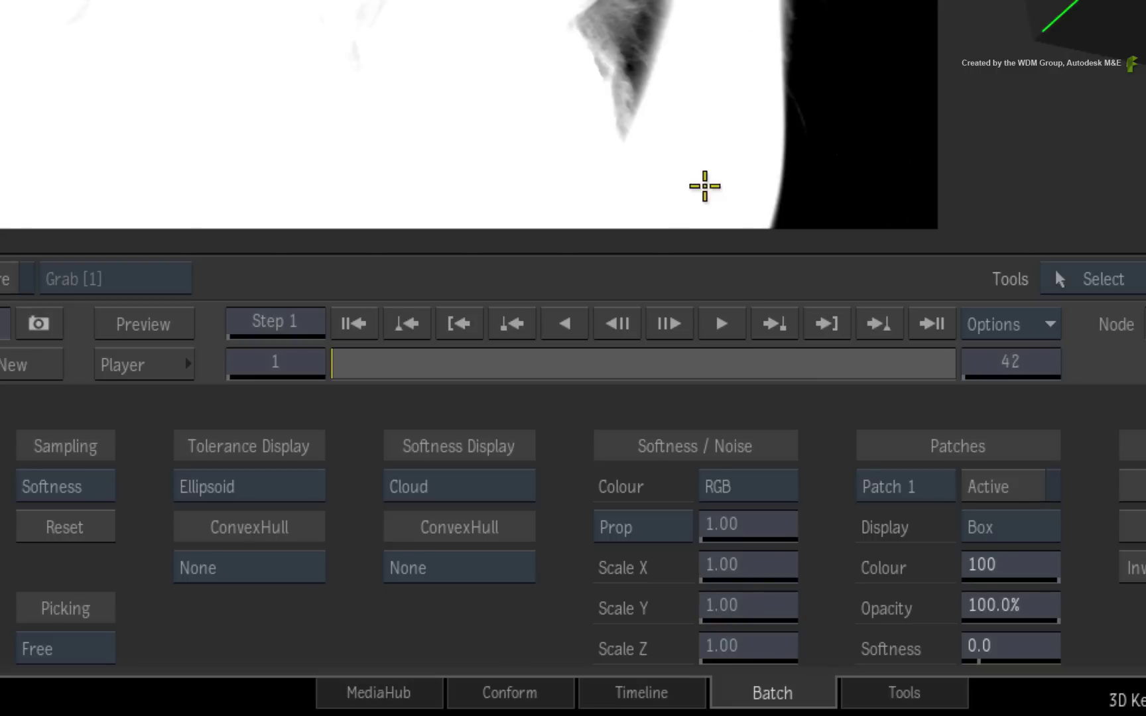
# - Switch the controls to Min Noise, adjust the forehead sample, and shrink the noise range along Z
pyautogui.click(678, 527)
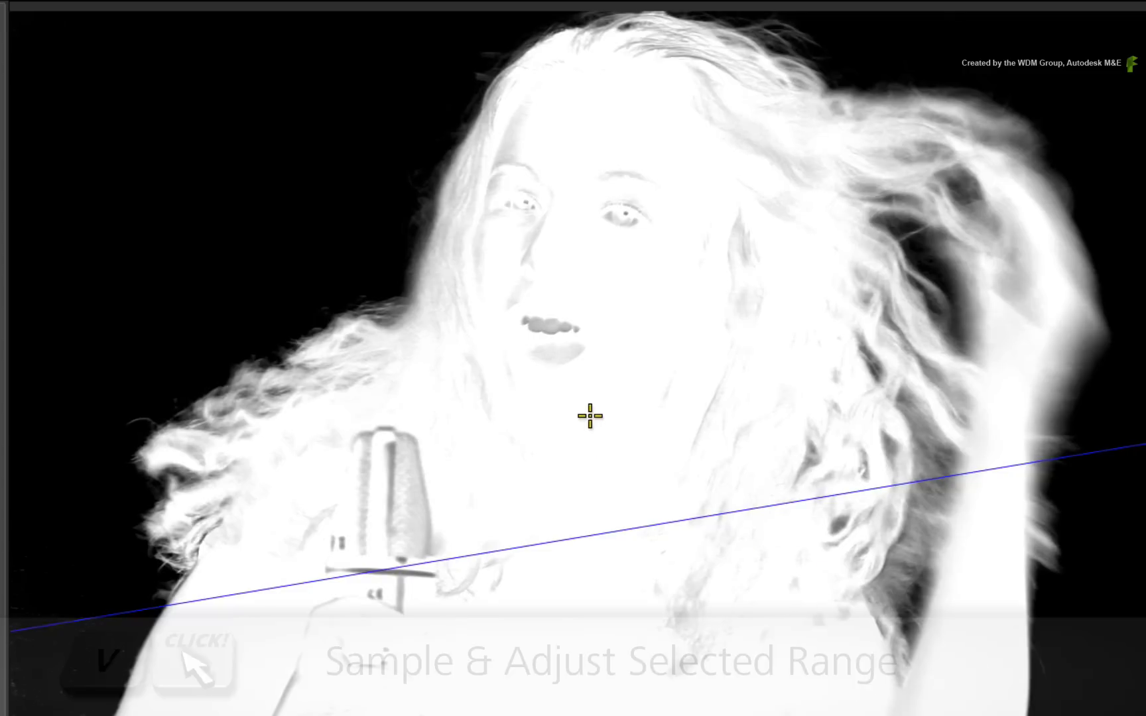
pyautogui.moveTo(507, 149); pyautogui.dragTo(481, 154)
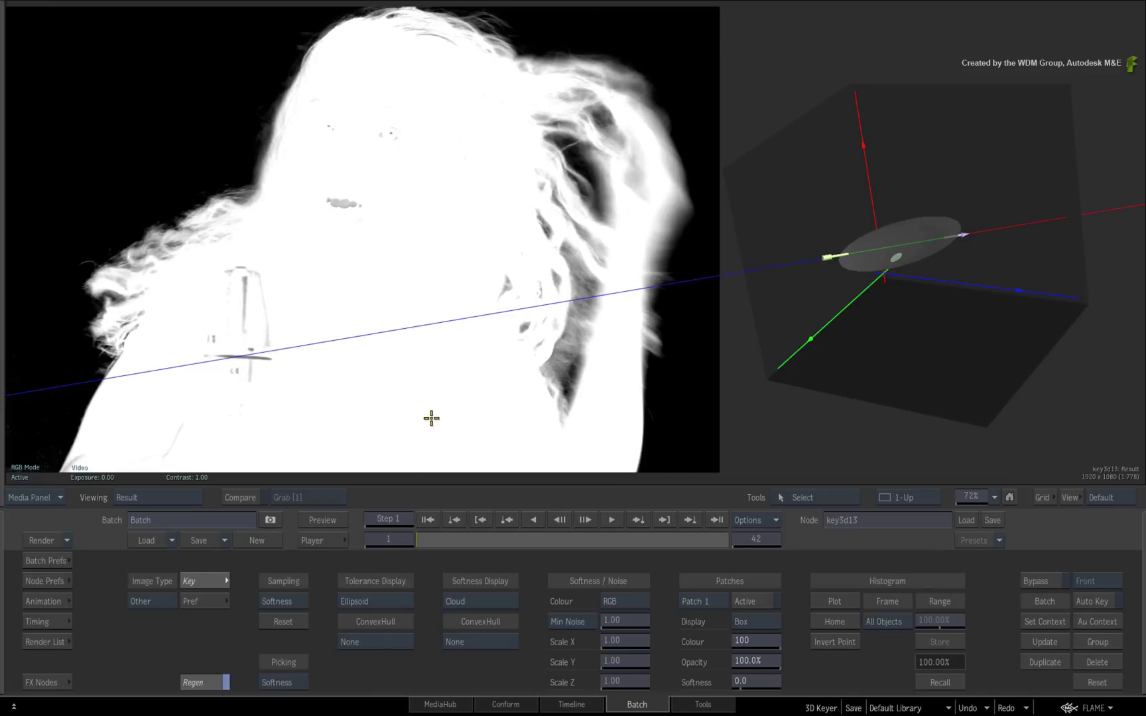
pyautogui.hotkey('alt', 'n')
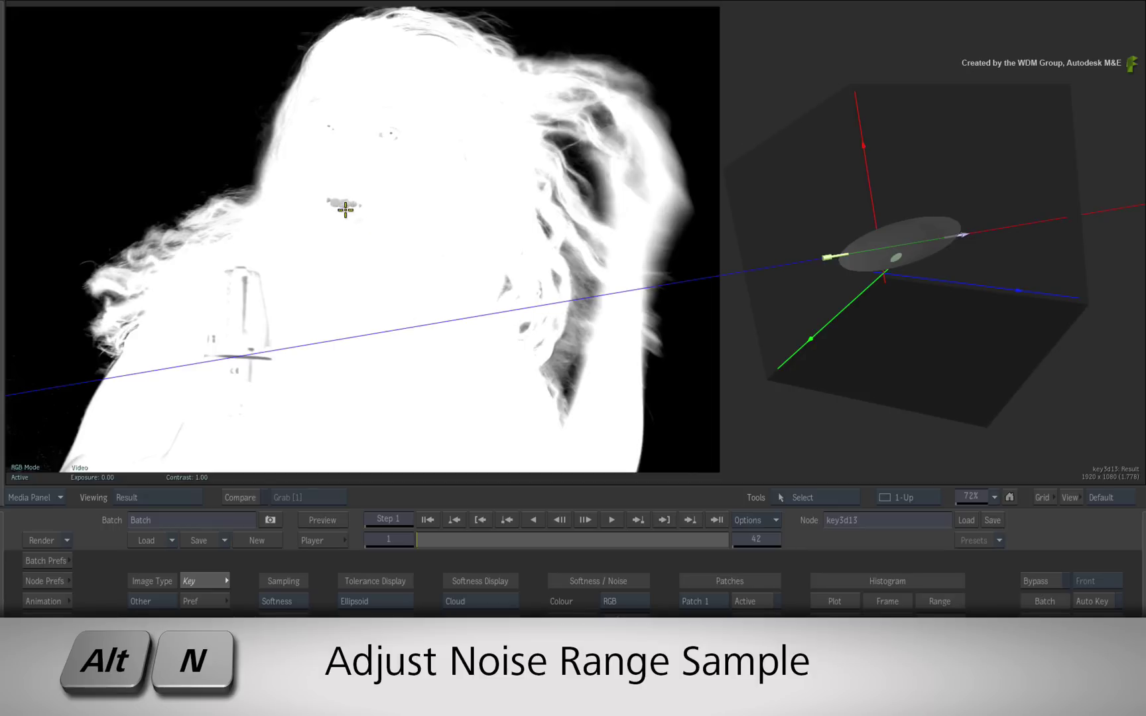
pyautogui.moveTo(350, 203); pyautogui.dragTo(311, 197)
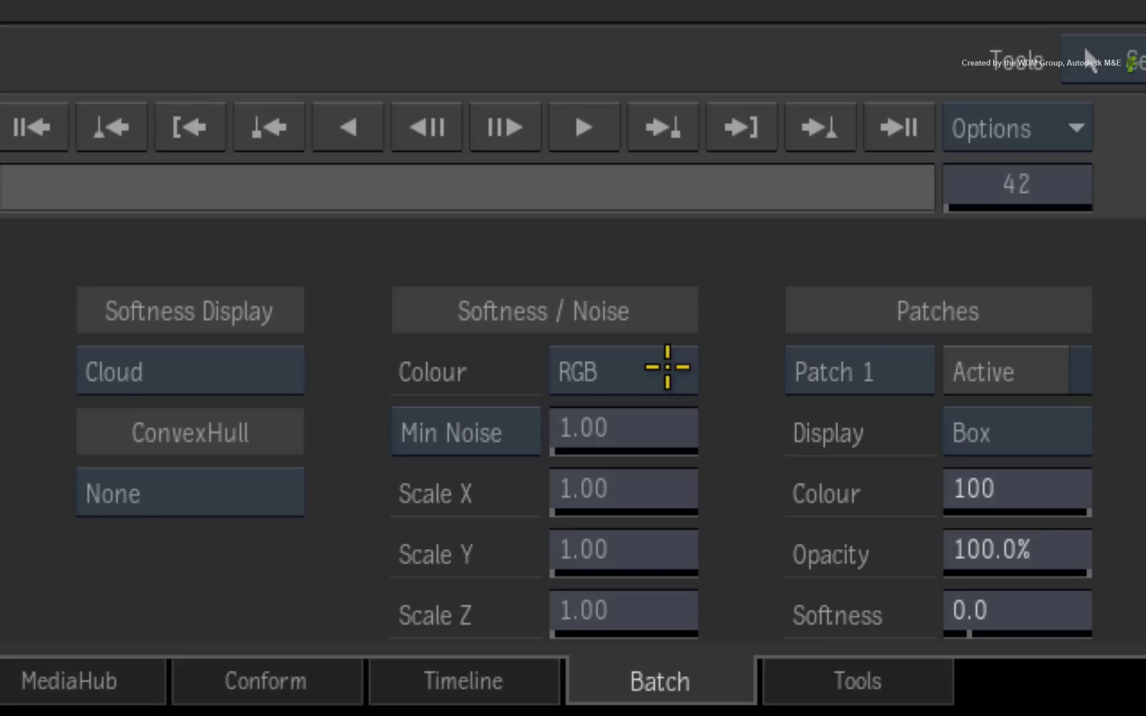
# - Toggle the keying colour space between RGB and YUV while viewing the front image
pyautogui.click(663, 367)
pyautogui.click(658, 366)
pyautogui.click(667, 364)
pyautogui.click(661, 367)
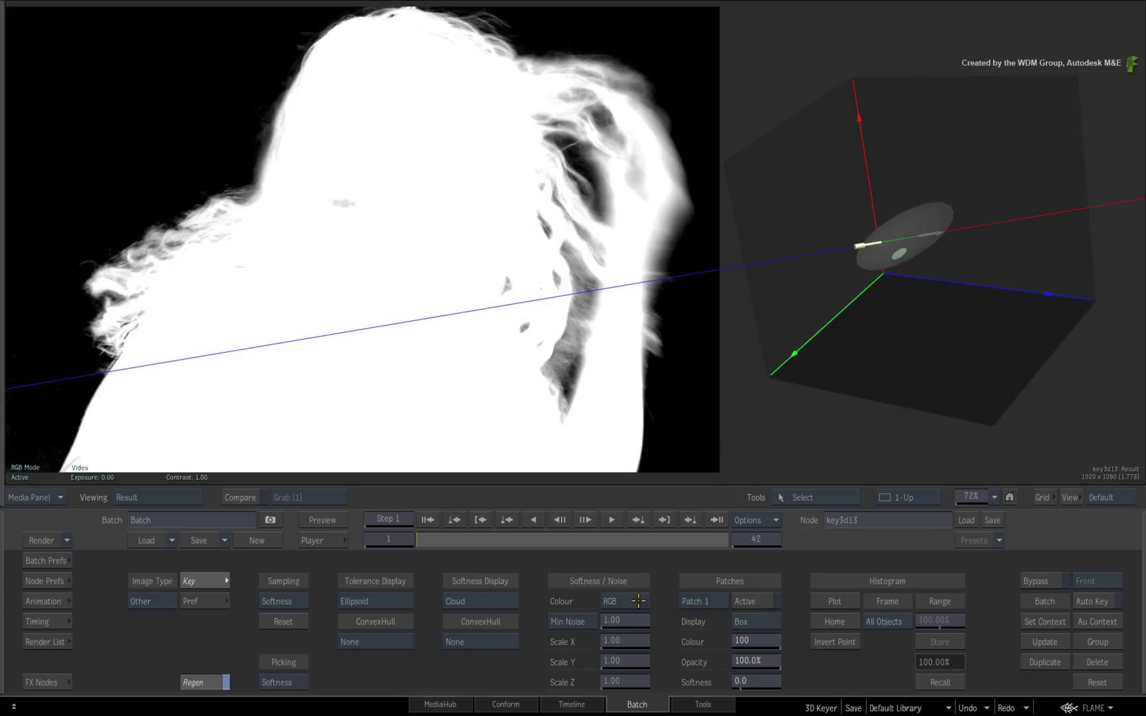
pyautogui.press('F1')
pyautogui.click(640, 600)
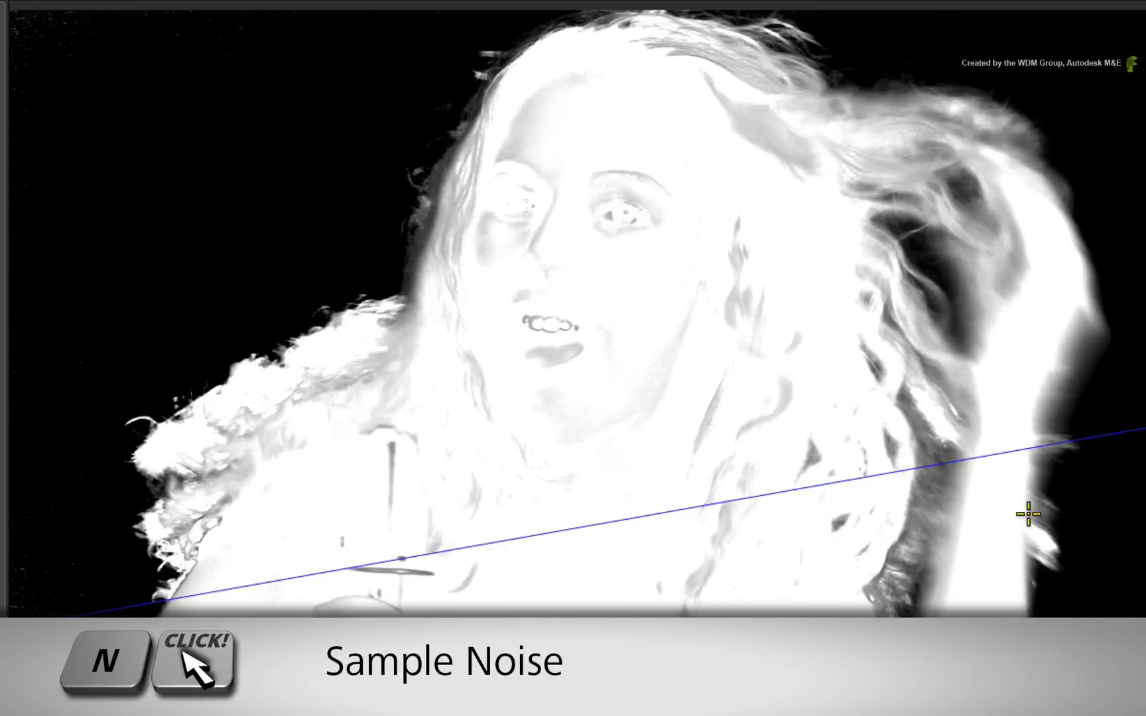
# - Sample a background noise patch, try higher Min Noise and Prop 0.82, then reset both to 1.00
pyautogui.moveTo(1101, 358); pyautogui.dragTo(1031, 398)
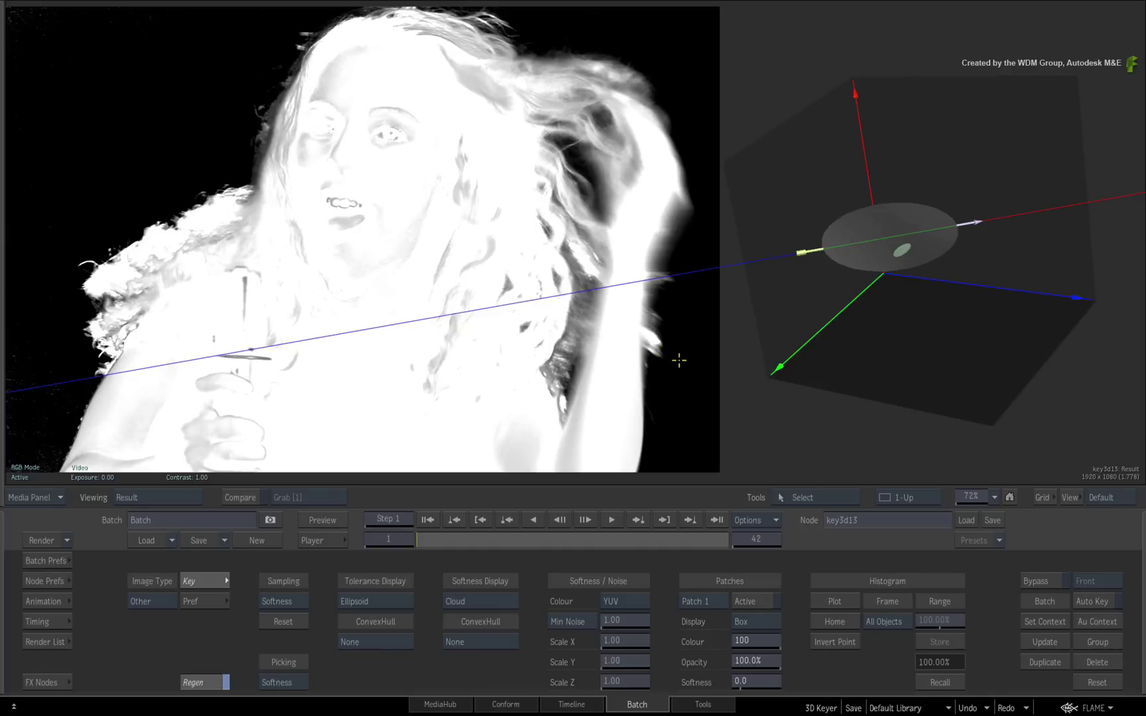
pyautogui.moveTo(590, 621); pyautogui.dragTo(647, 622)
pyautogui.moveTo(680, 431); pyautogui.dragTo(775, 422)
pyautogui.hotkey('ctrl', 'z')
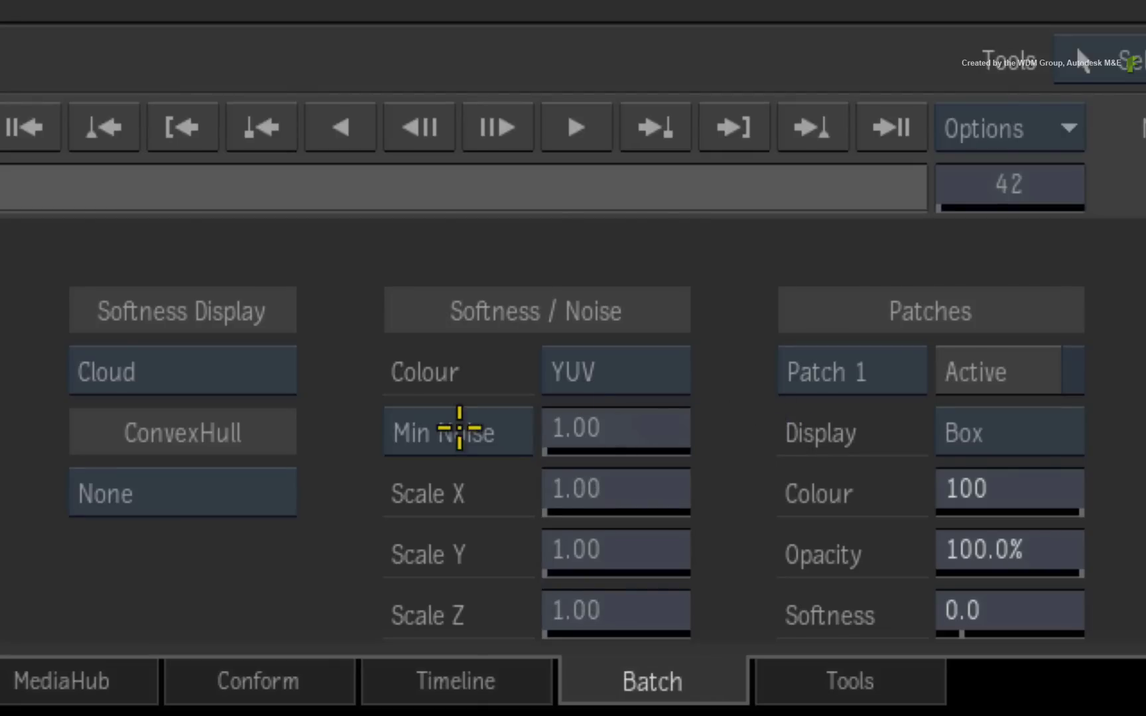
pyautogui.click(461, 431)
pyautogui.moveTo(603, 440); pyautogui.dragTo(554, 427)
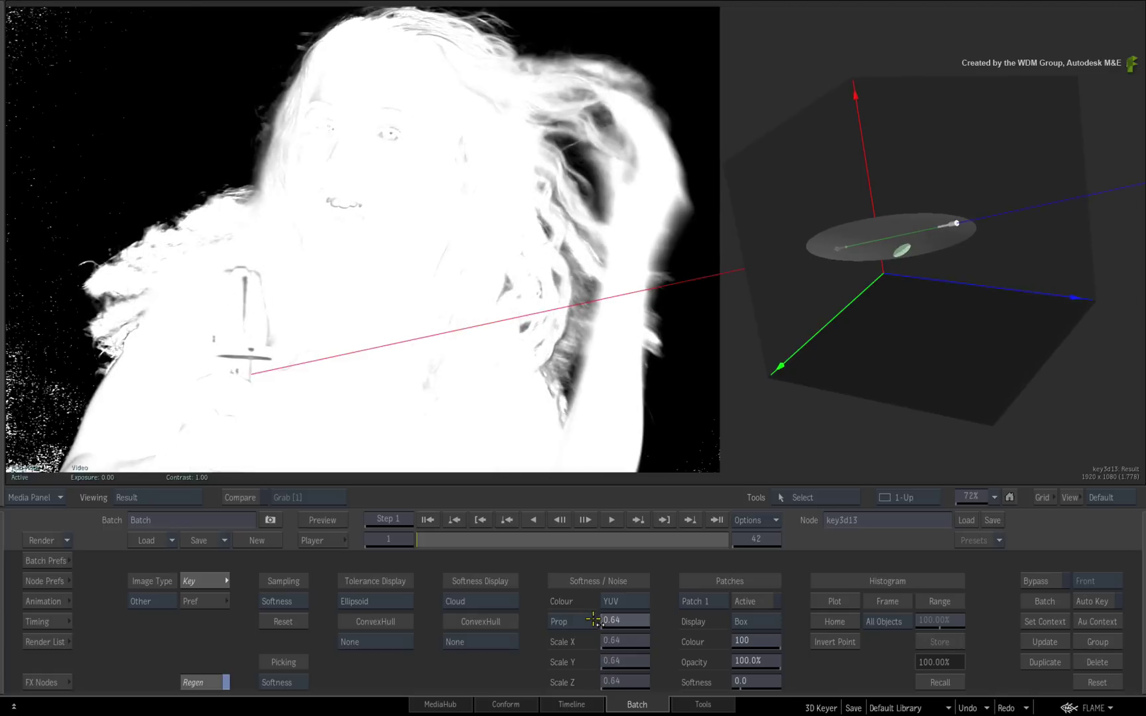
pyautogui.hotkey('ctrl', 'z')
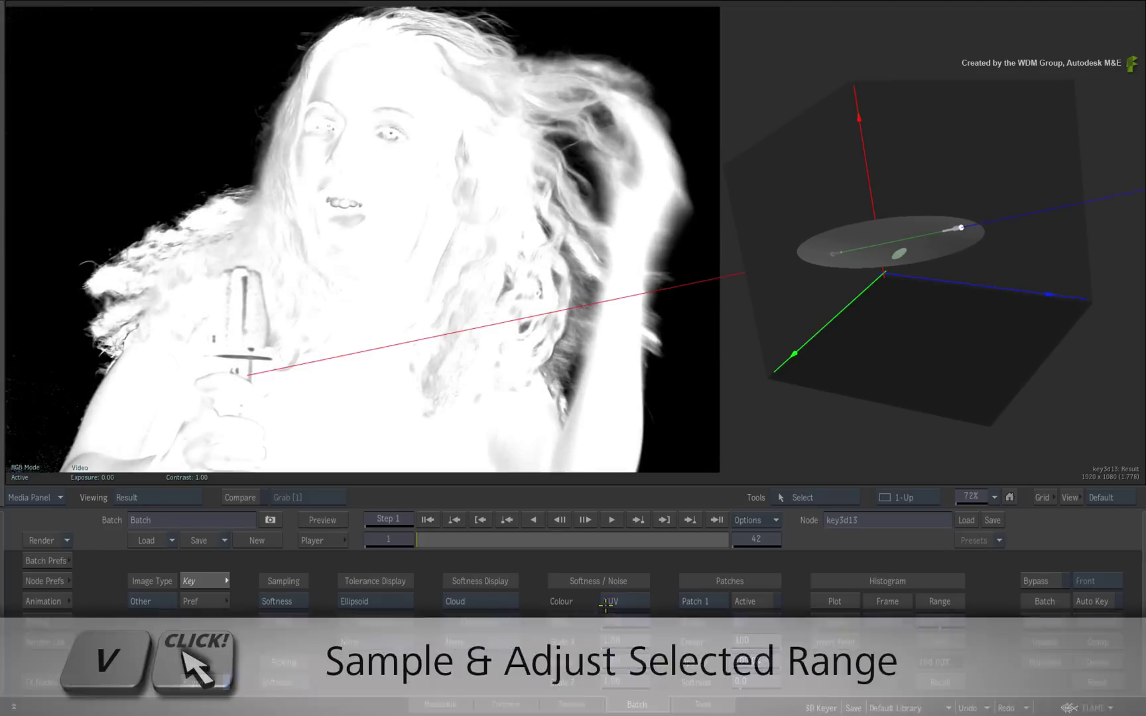
# - Sample the singer's colours and widen the selected range to whiten her matte
pyautogui.press('v')
pyautogui.click(457, 317)
pyautogui.moveTo(457, 318); pyautogui.dragTo(391, 316)
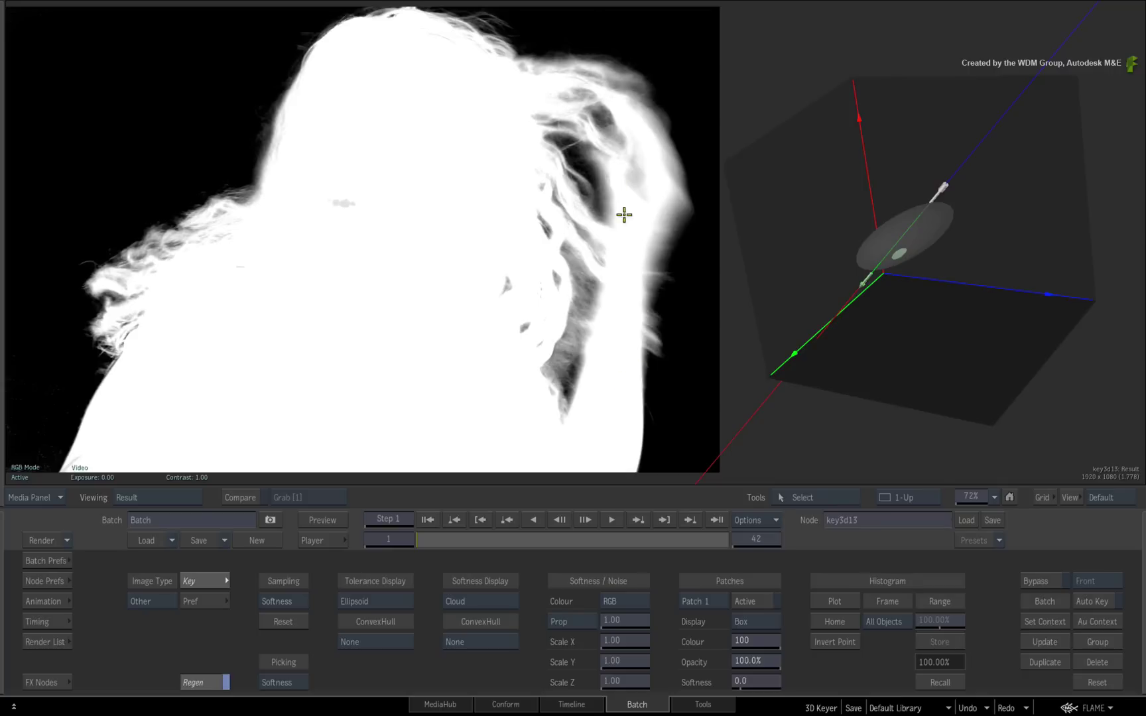
pyautogui.click(634, 603)
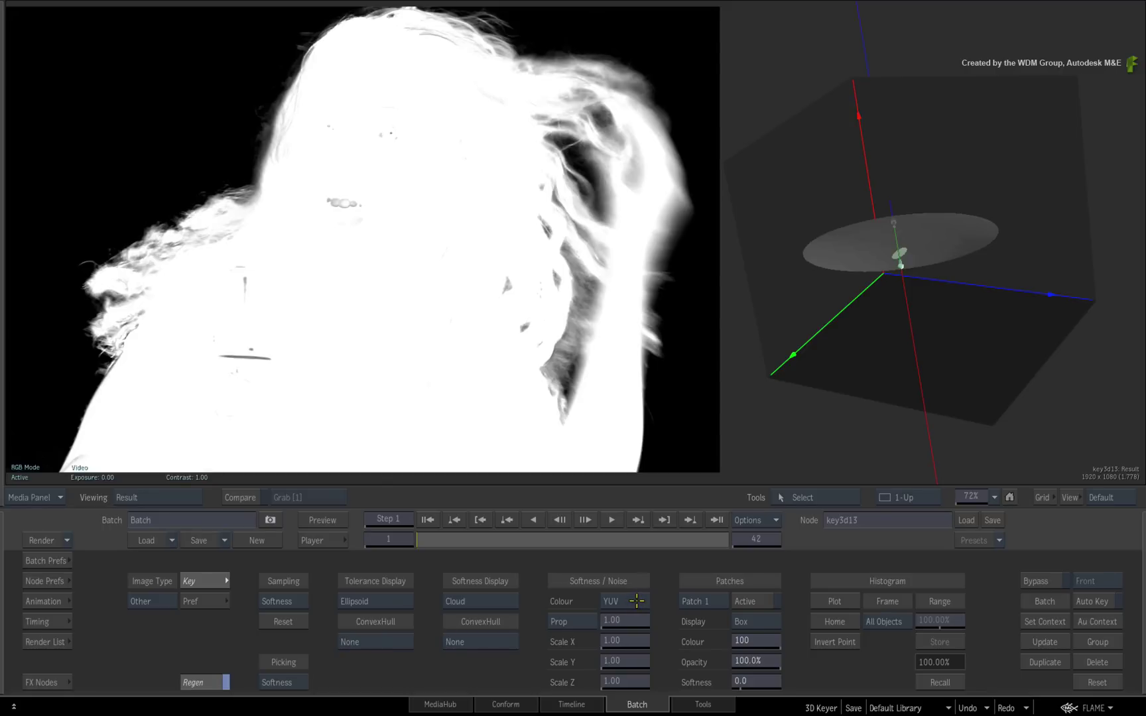
pyautogui.click(636, 601)
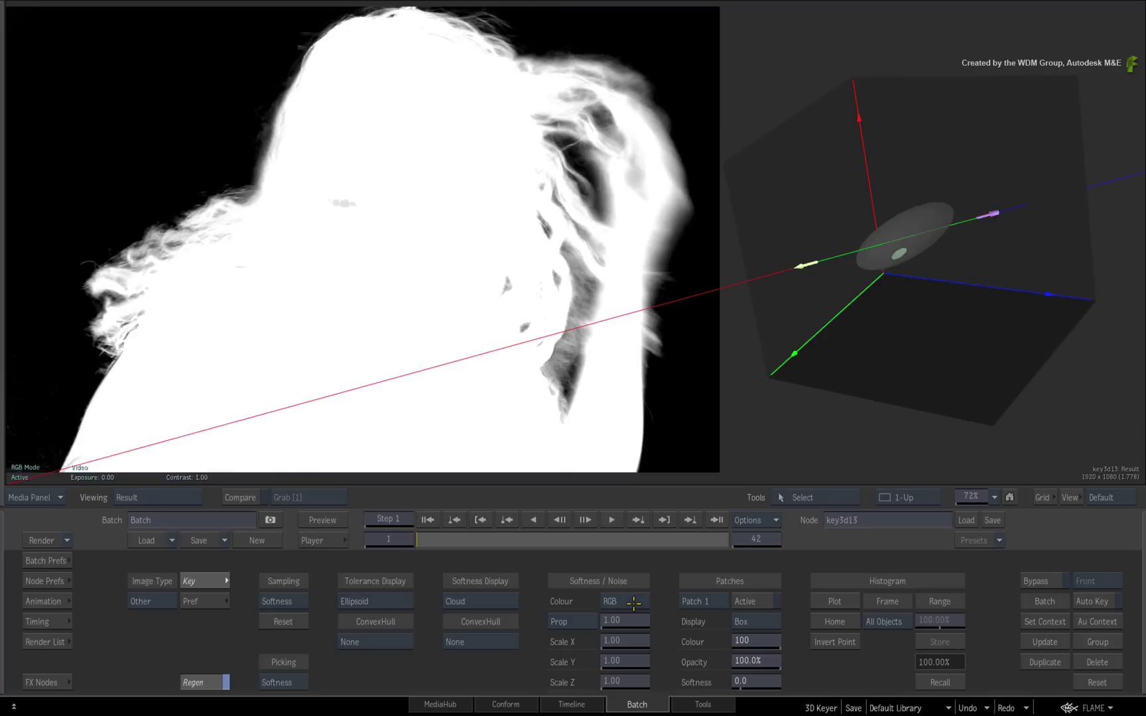
pyautogui.click(634, 602)
pyautogui.click(635, 602)
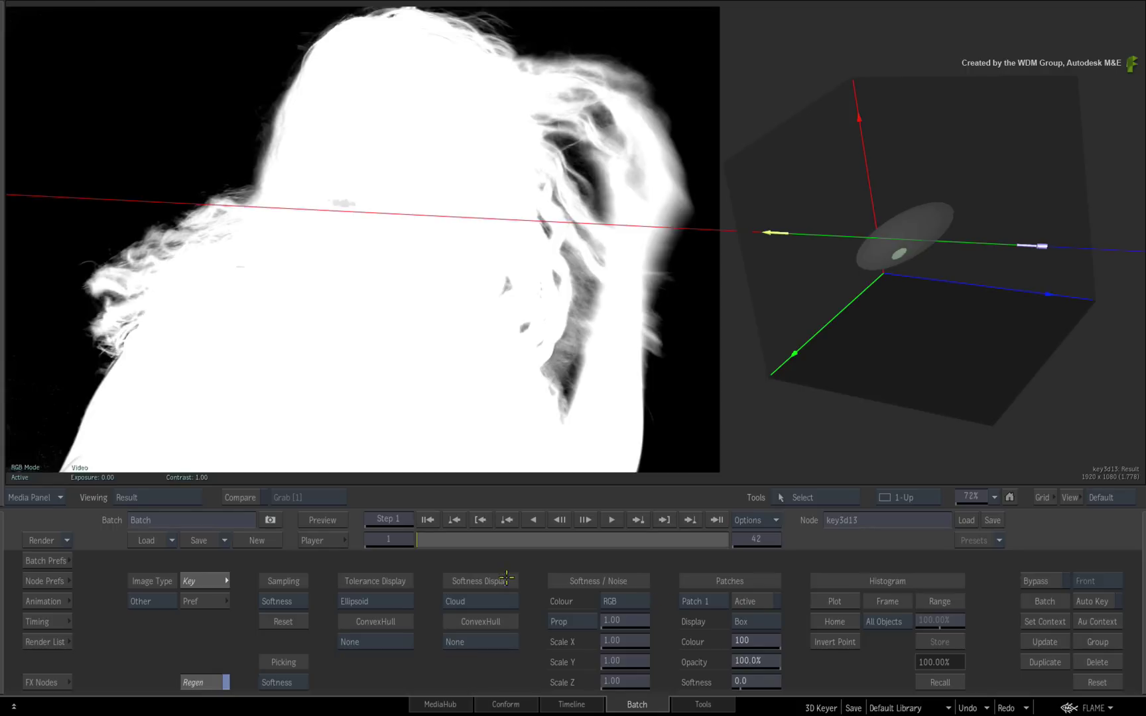
# - Add Comp node comp14 in Batch, fed by the singer clip, key3d13's matte and the 3D_Key_BG background
pyautogui.press('Escape')
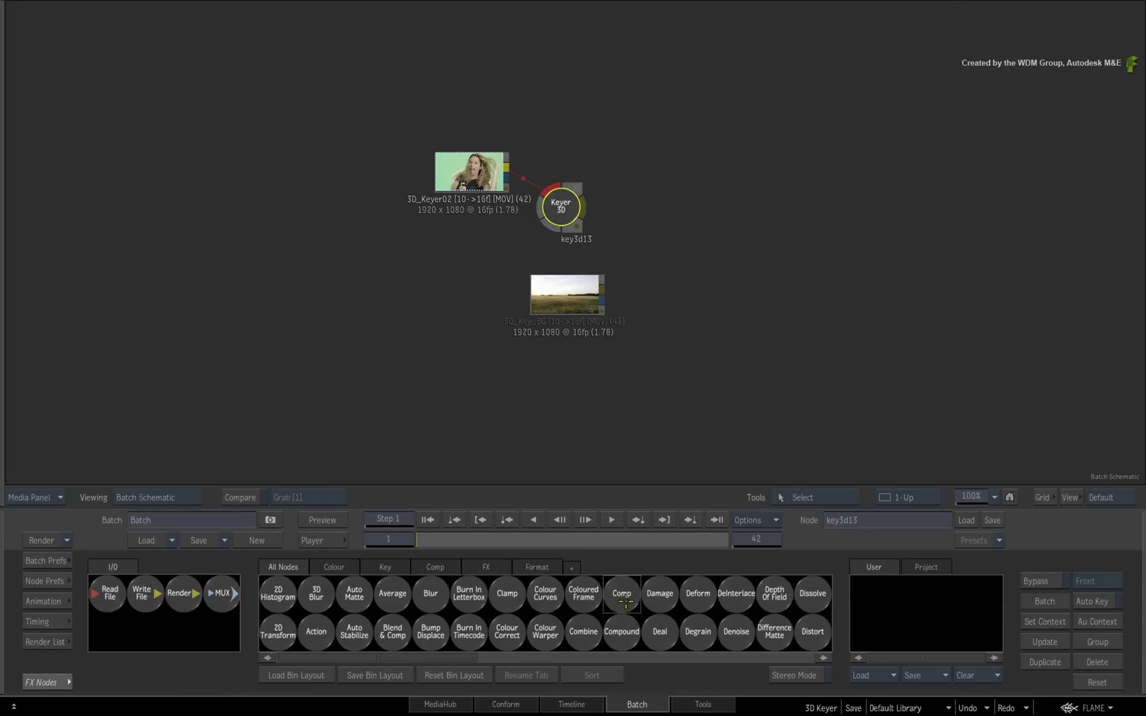
pyautogui.moveTo(625, 603); pyautogui.dragTo(724, 185)
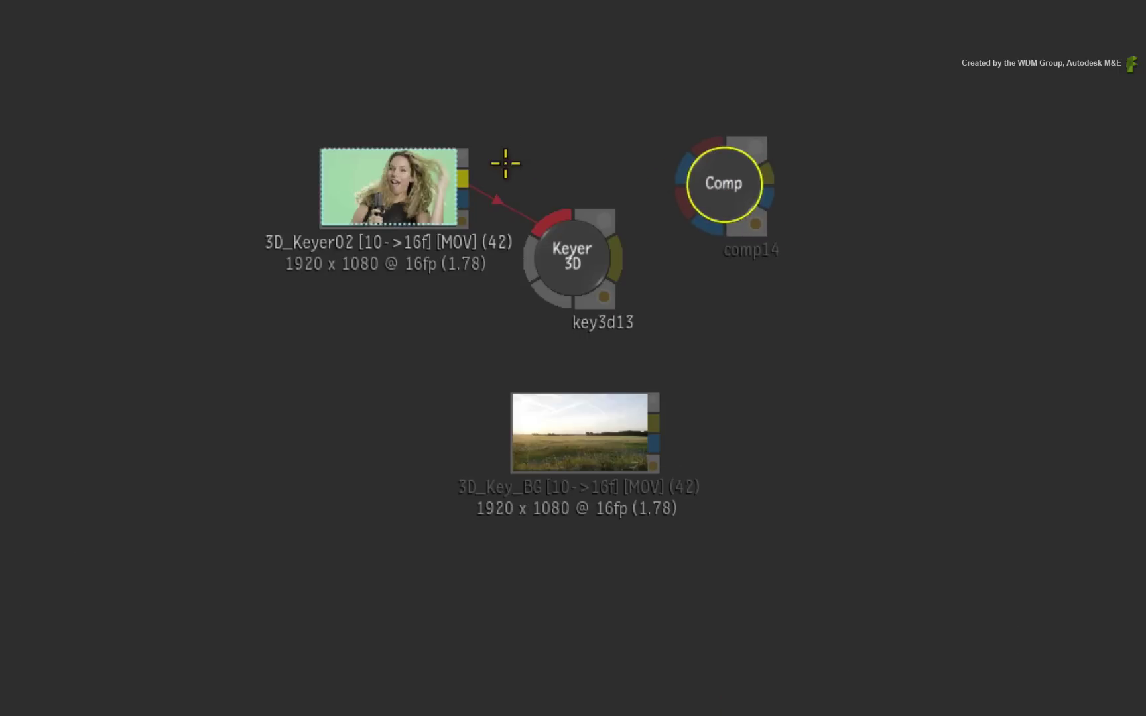
pyautogui.moveTo(462, 176); pyautogui.dragTo(710, 143)
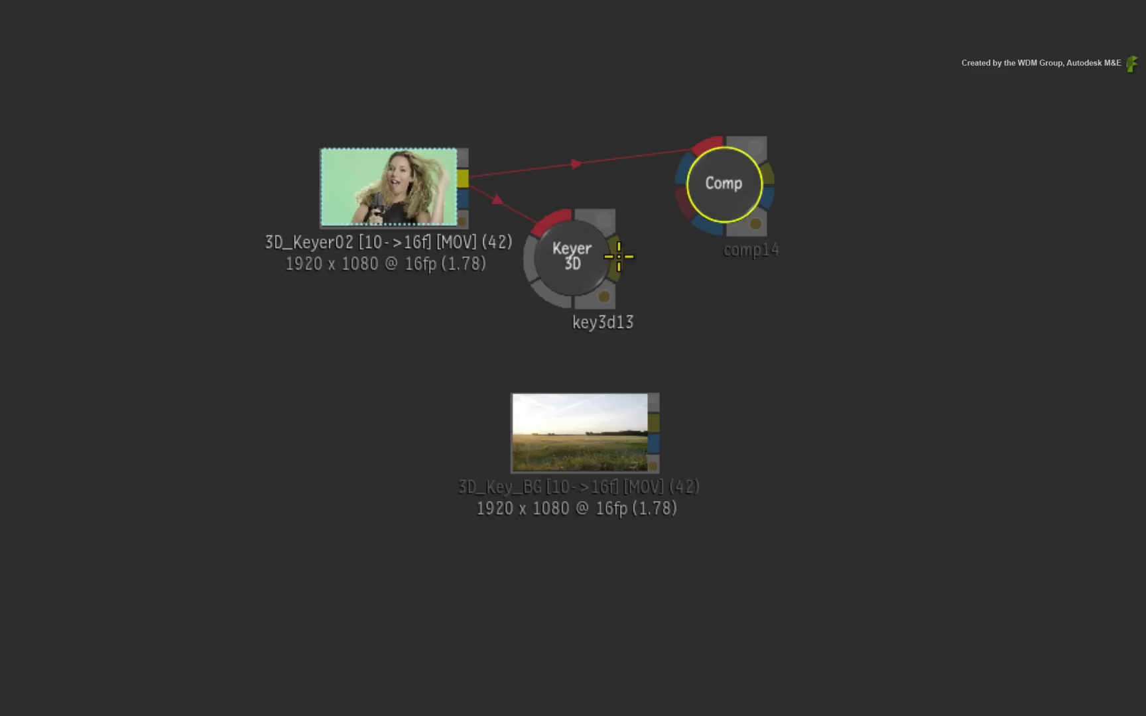
pyautogui.moveTo(619, 256); pyautogui.dragTo(683, 176)
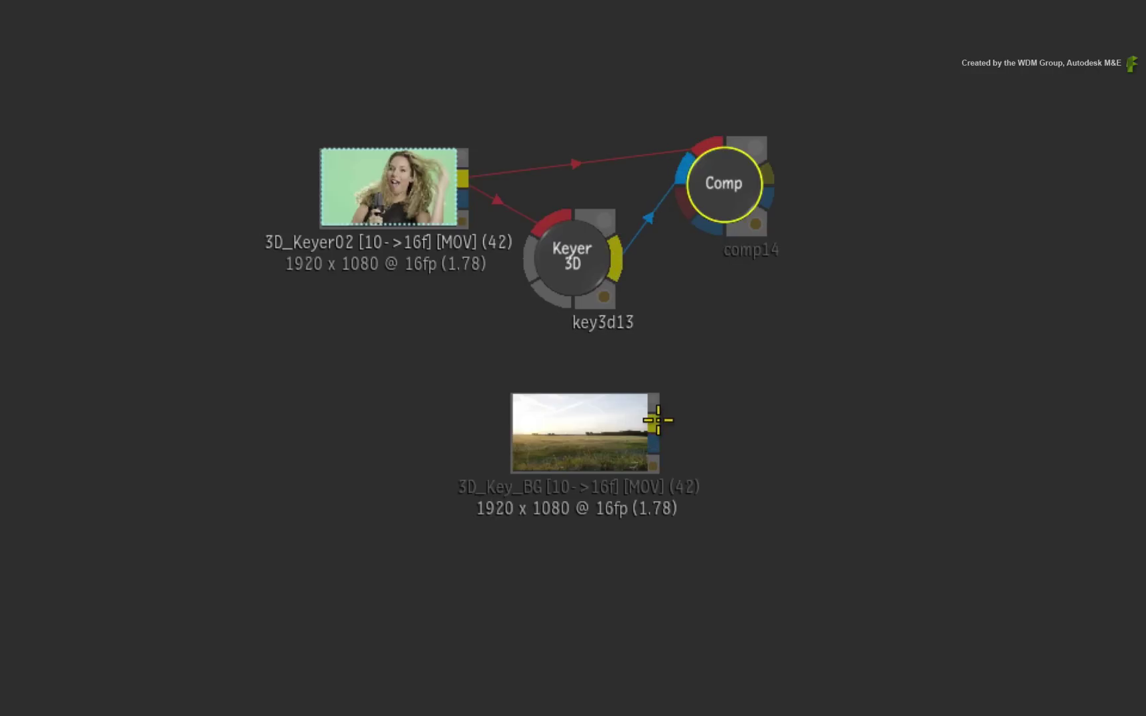
pyautogui.moveTo(657, 419); pyautogui.dragTo(696, 195)
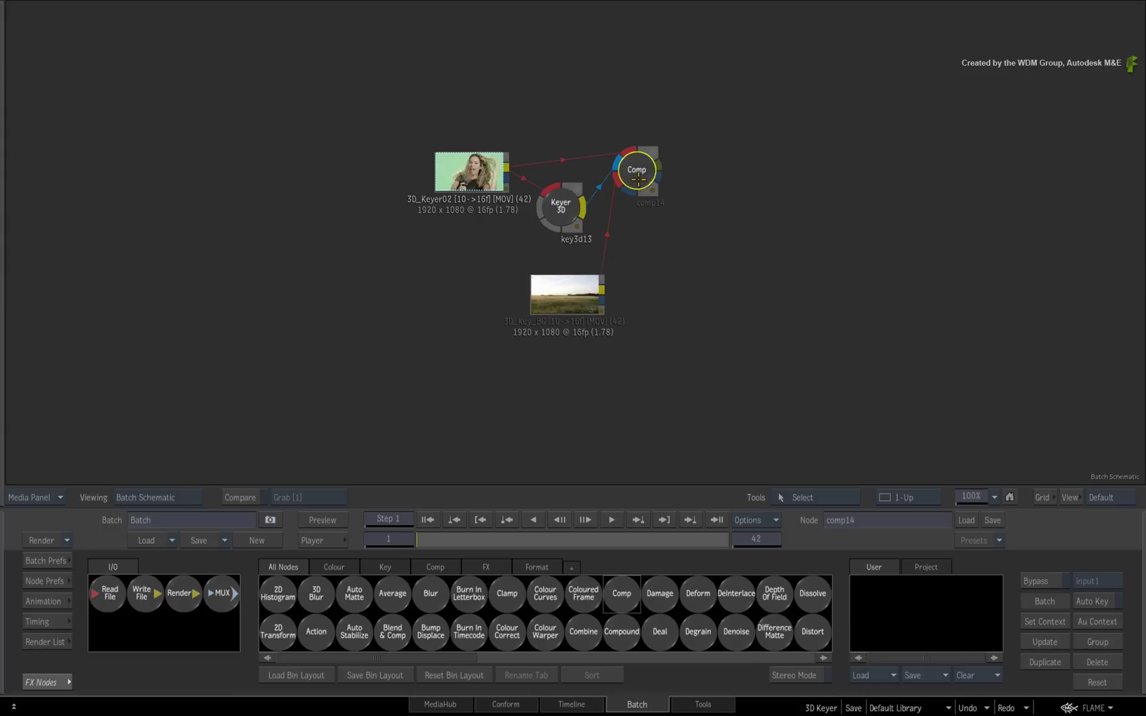
# - View comp14's result at 72% zoom and scrub through the 42-frame singer-over-sunset composite
pyautogui.doubleClick(637, 174)
pyautogui.press('F4')
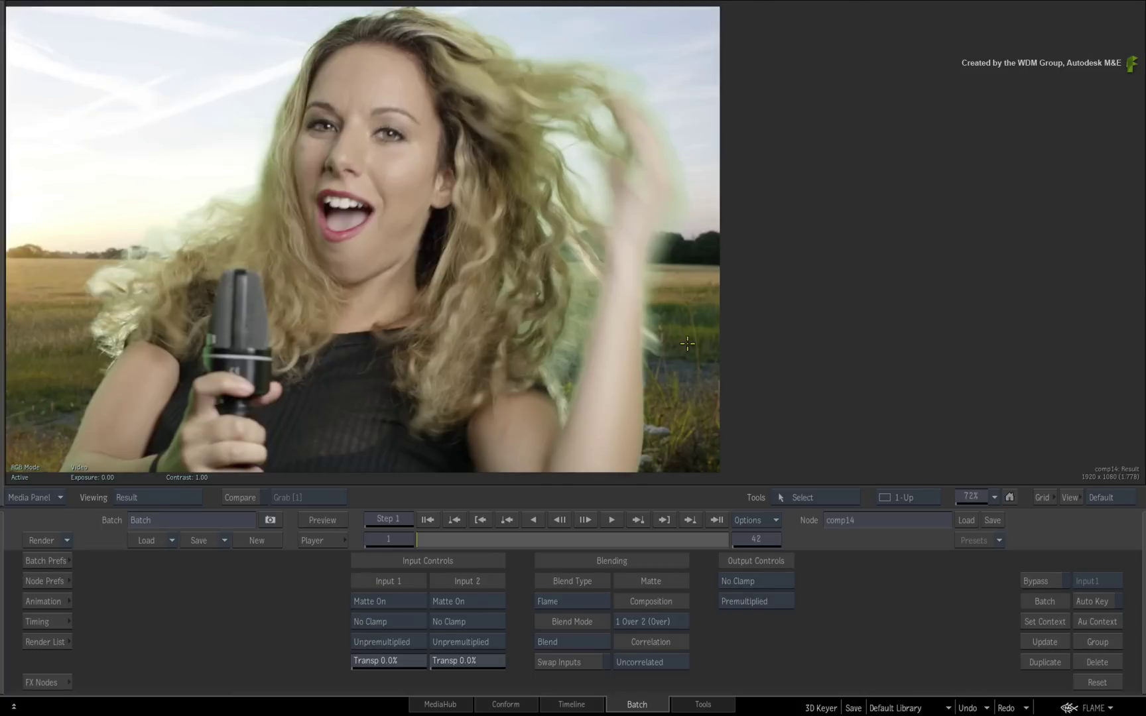
pyautogui.click(1010, 497)
pyautogui.click(971, 506)
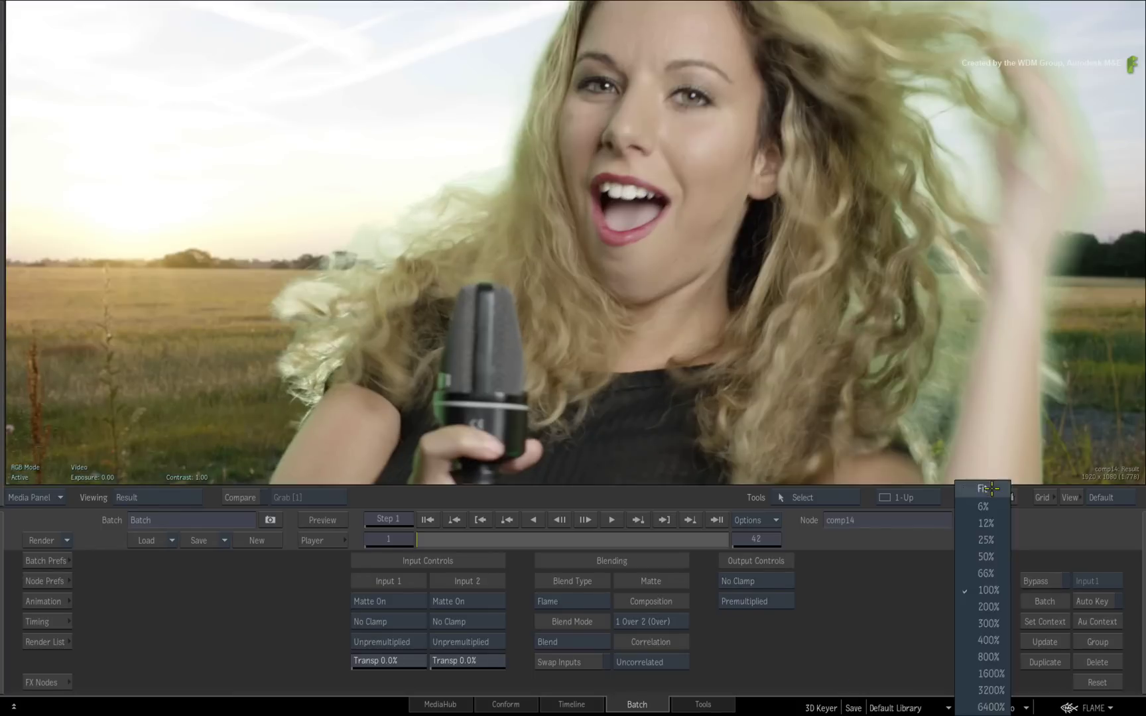
pyautogui.click(971, 481)
pyautogui.moveTo(421, 543)
pyautogui.mouseDown()
pyautogui.moveTo(652, 535)
pyautogui.moveTo(409, 513)
pyautogui.mouseUp()
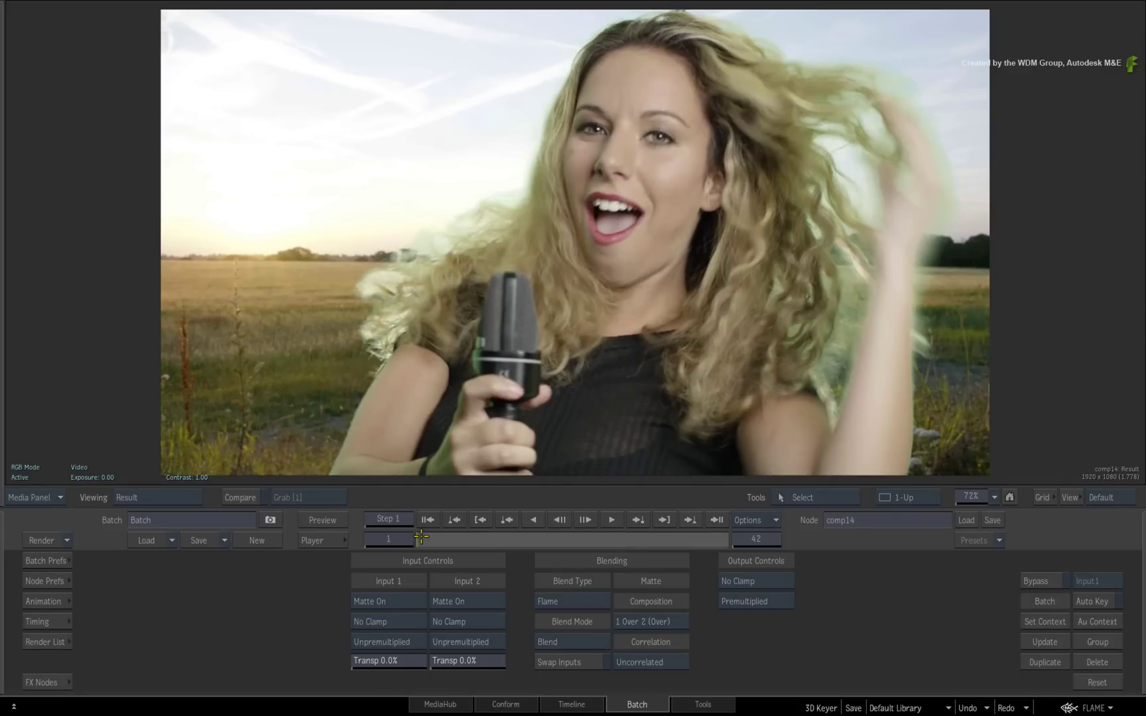
pyautogui.moveTo(421, 537)
pyautogui.mouseDown()
pyautogui.moveTo(652, 533)
pyautogui.moveTo(415, 514)
pyautogui.mouseUp()
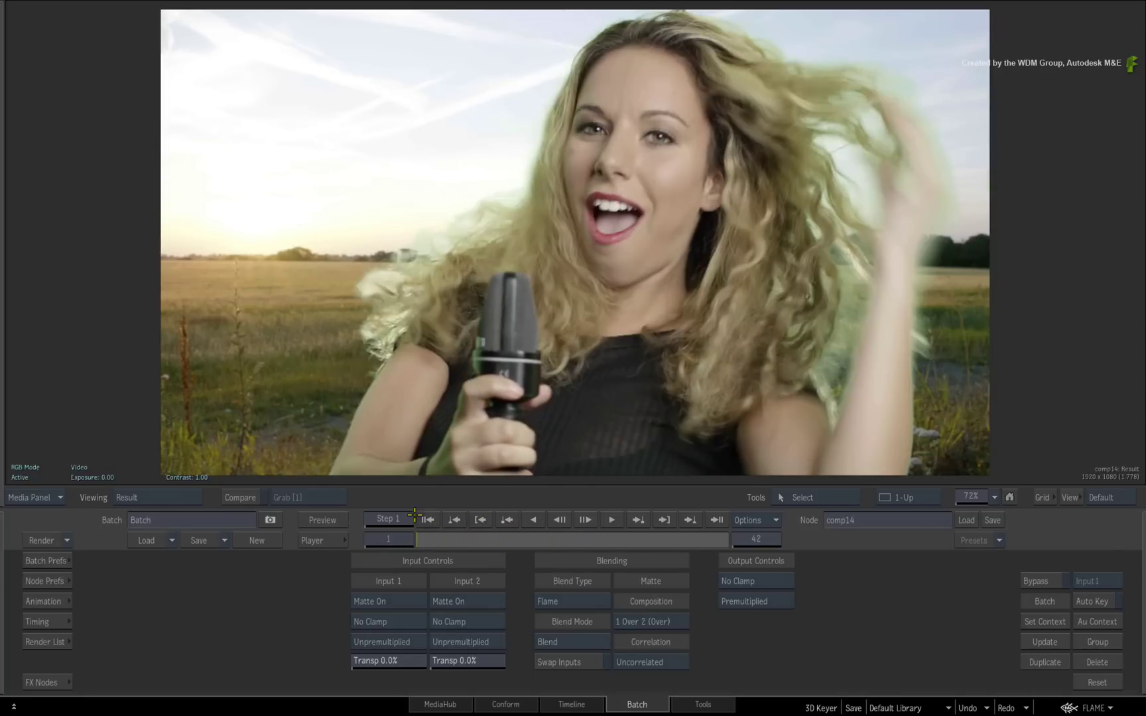